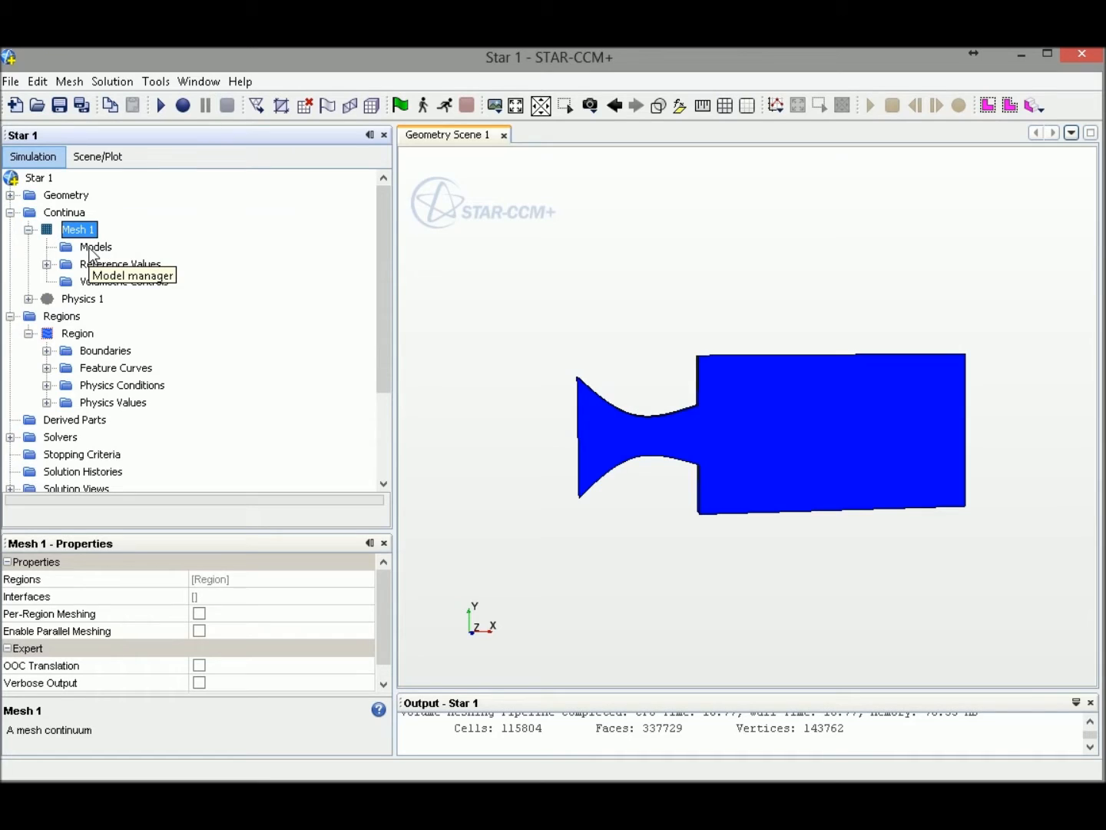
Step: Enable the Trimmer, Surface Remesher and Prism Layer Mesher models for the Mesh 1 continuum
{"action": "double_click", "coordinate": [93, 247]}
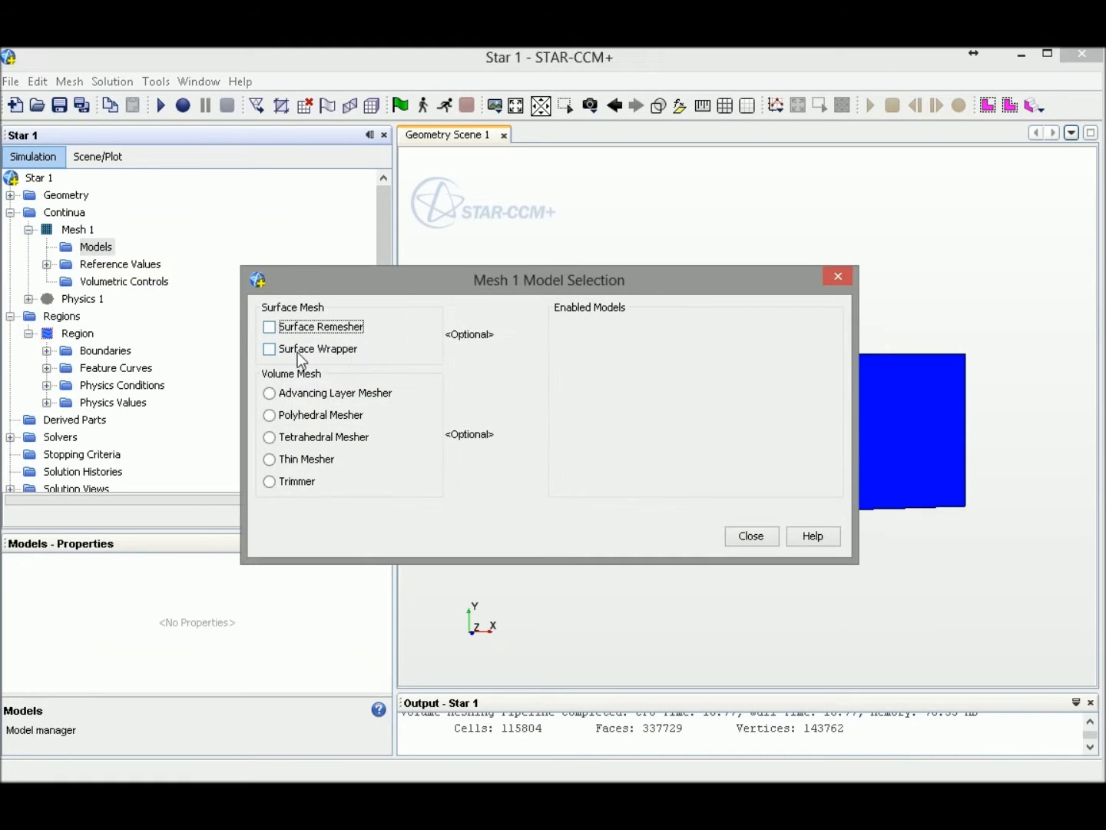
{"action": "left_click", "coordinate": [297, 482]}
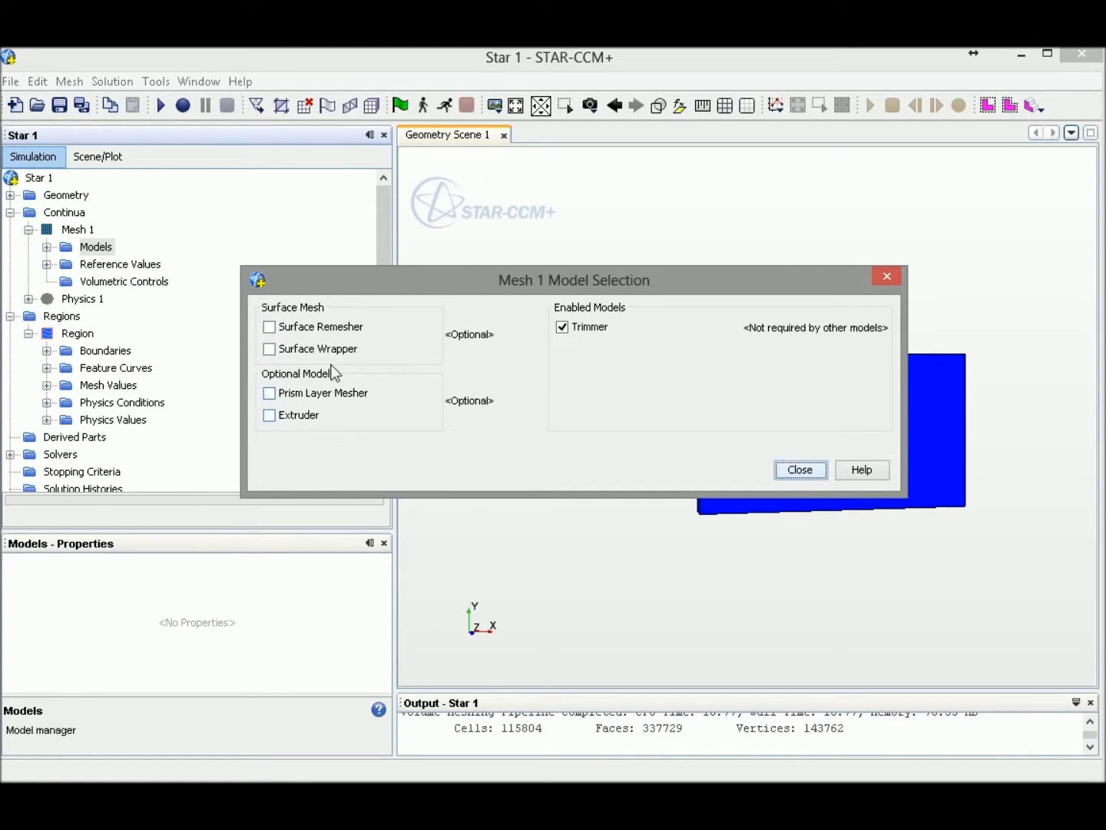
{"action": "left_click", "coordinate": [270, 327]}
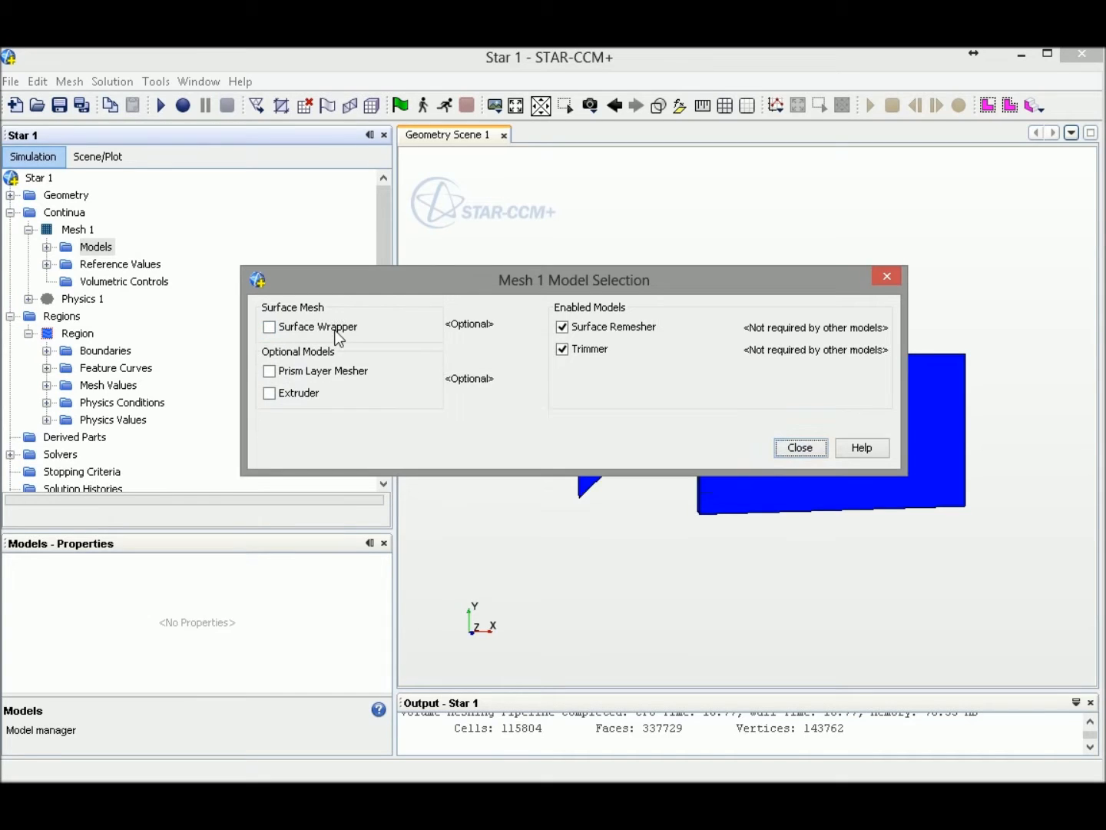
{"action": "left_click", "coordinate": [336, 369]}
{"action": "left_click", "coordinate": [800, 425]}
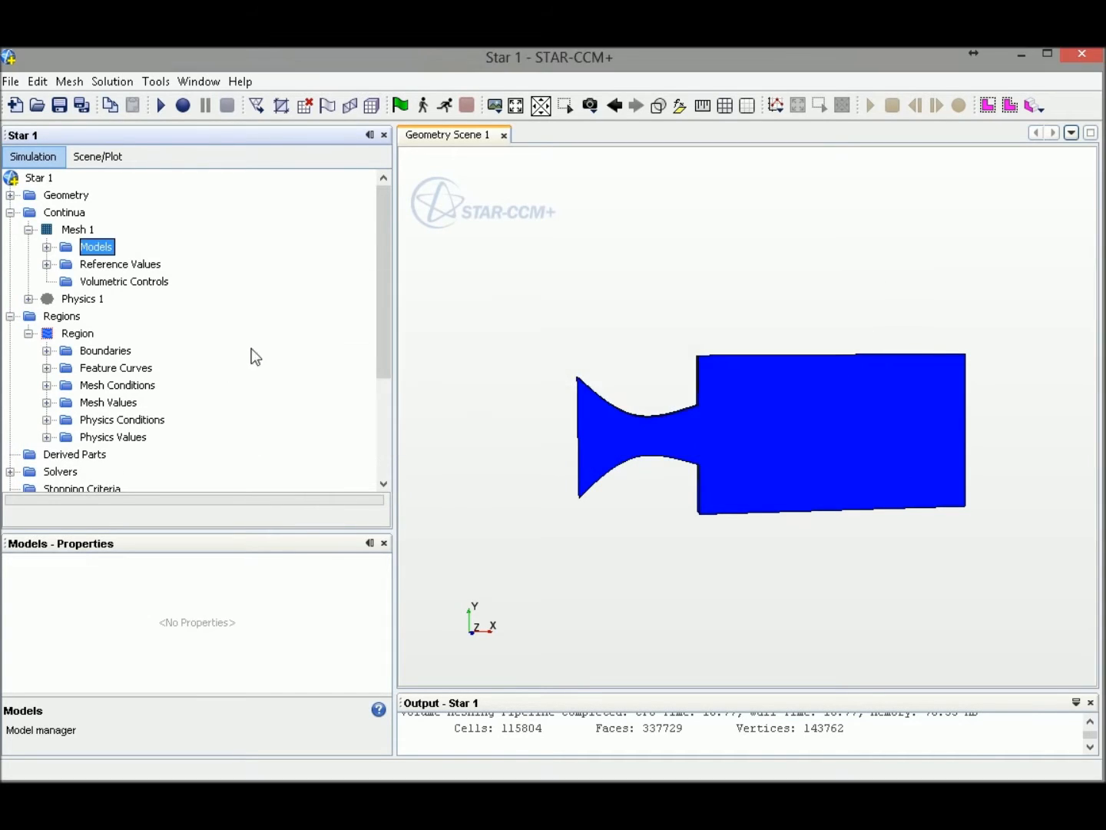
Step: Set the base size in Mesh 1's reference values to 0.001 m
{"action": "left_click", "coordinate": [46, 264]}
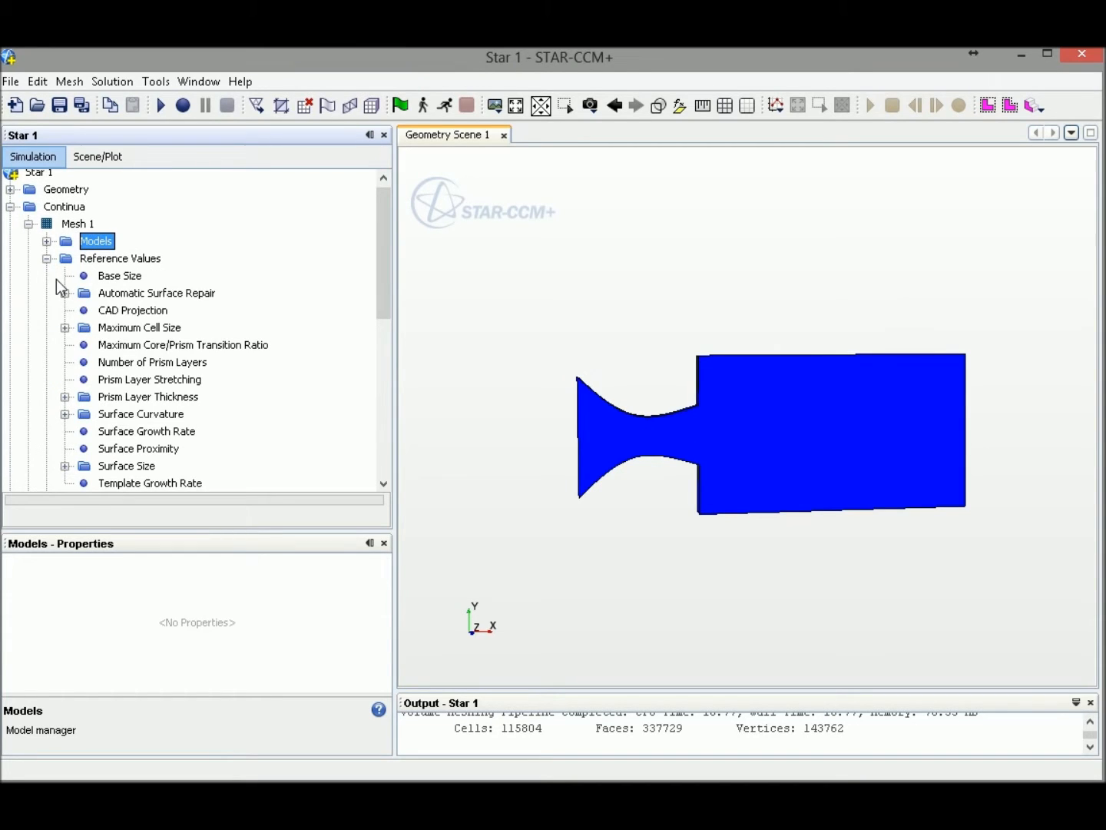
{"action": "left_click", "coordinate": [123, 278]}
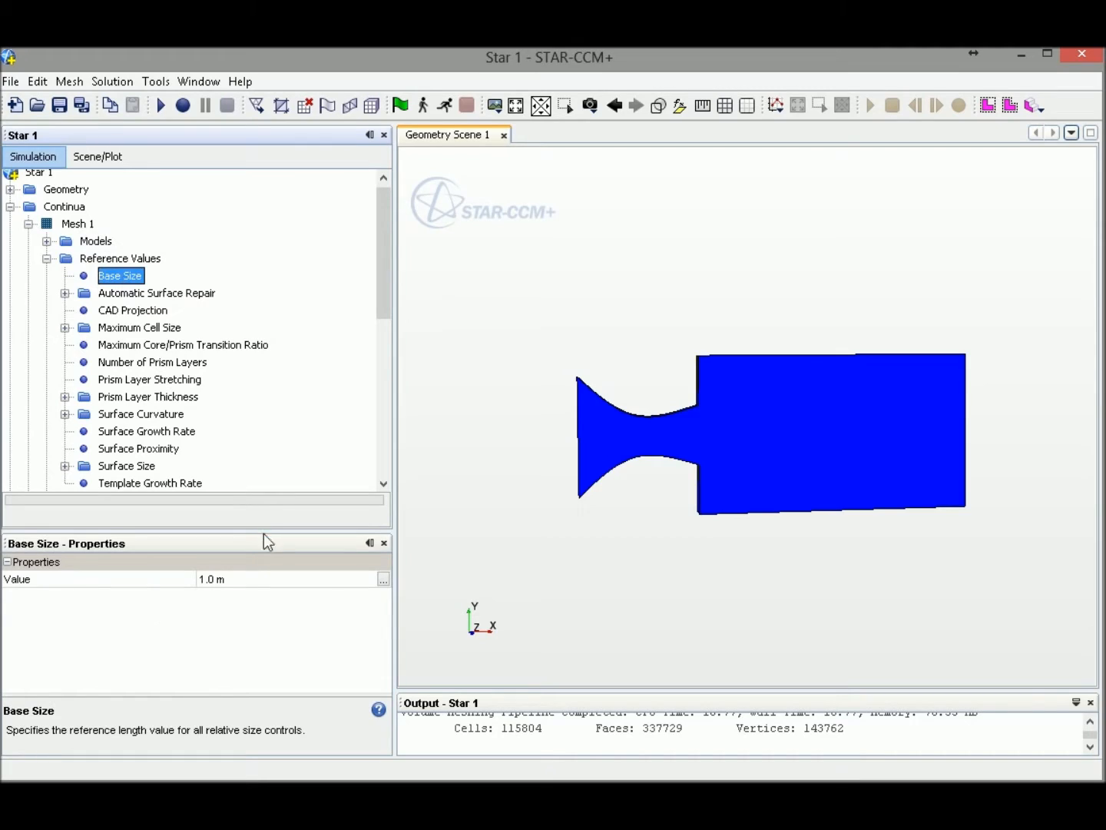
{"action": "left_click", "coordinate": [245, 581]}
{"action": "type", "text": "0.001"}
{"action": "key", "text": "Return"}
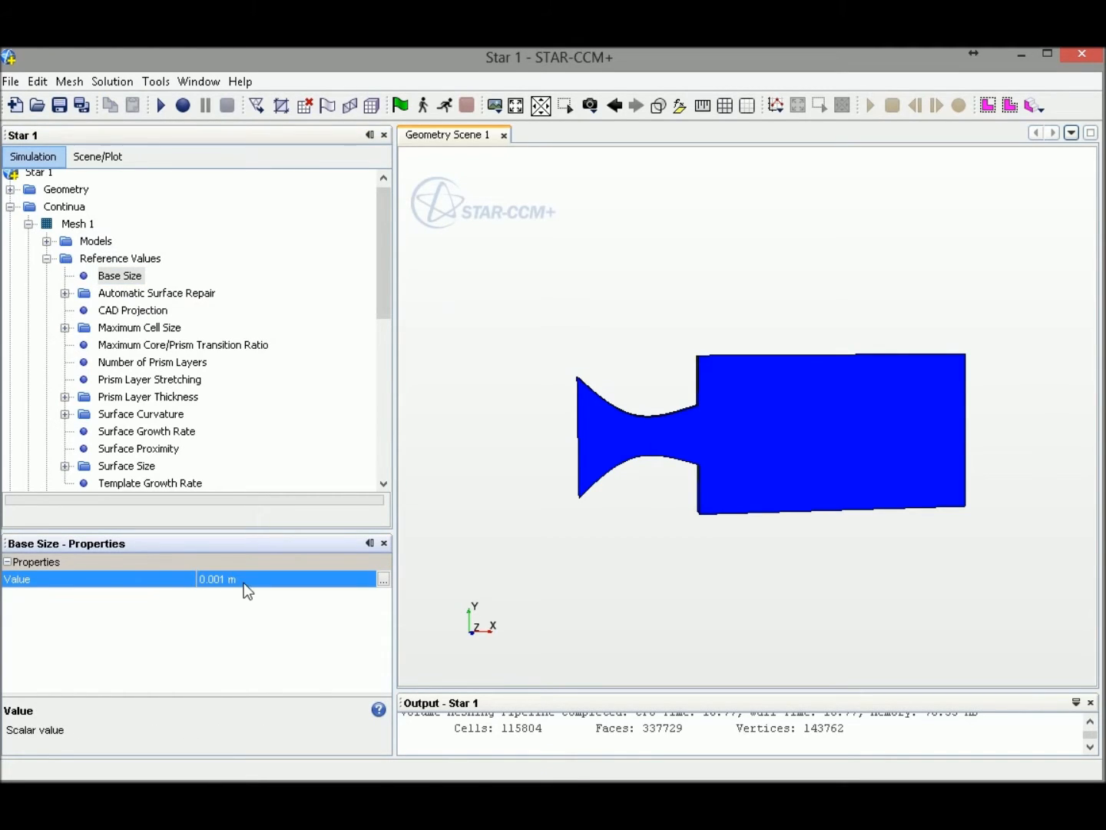
Step: Set the relative maximum cell size in the mesh reference values to 200% of base
{"action": "left_click", "coordinate": [140, 396]}
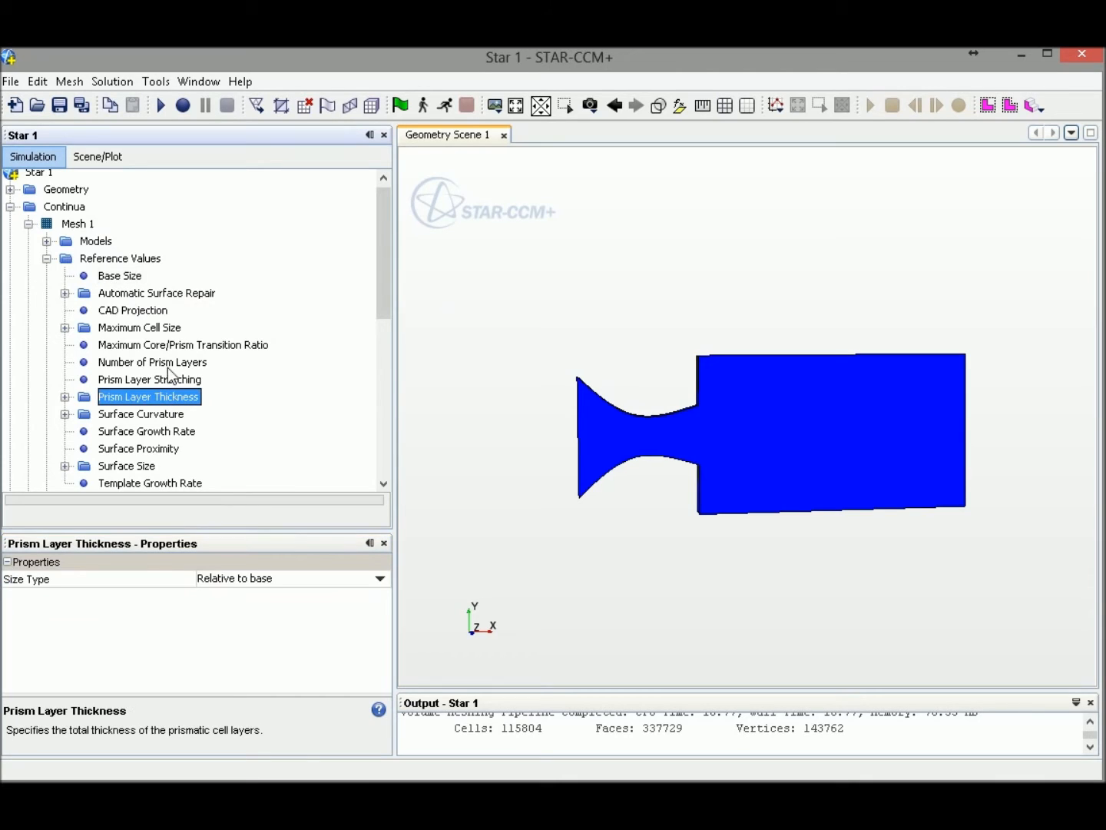
{"action": "left_click", "coordinate": [66, 327]}
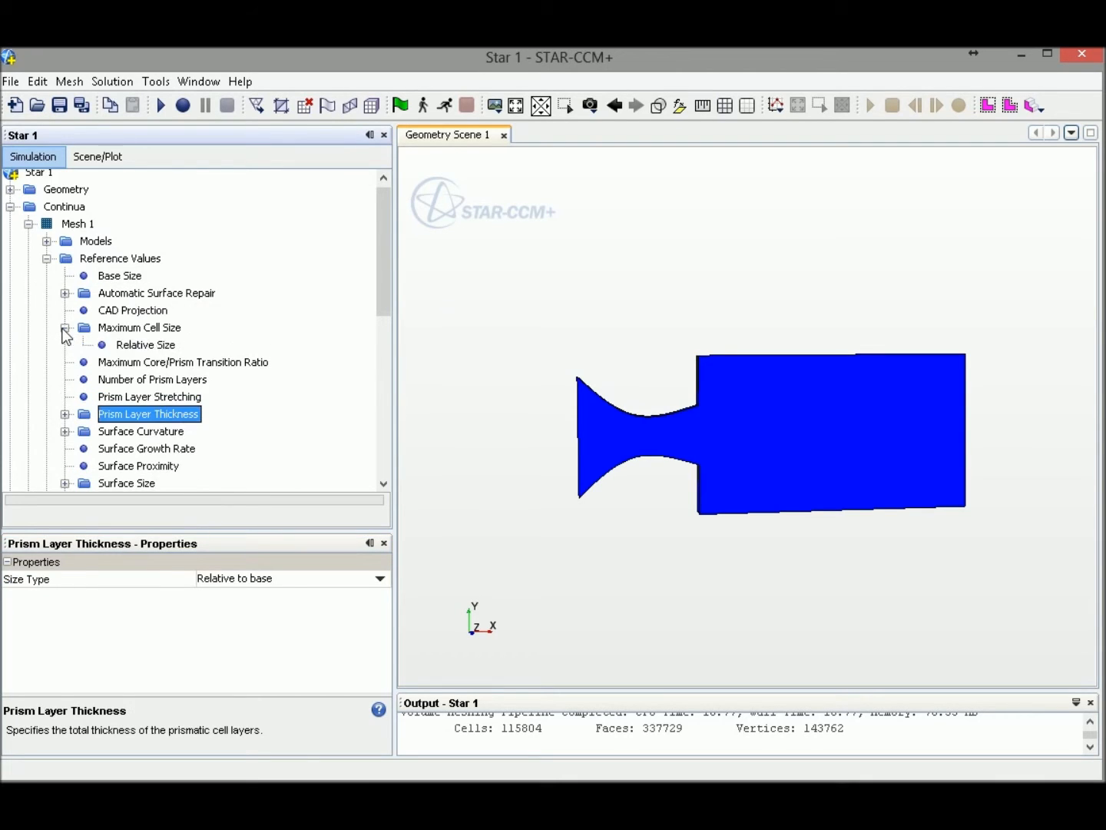
{"action": "left_click", "coordinate": [120, 346]}
{"action": "left_click", "coordinate": [216, 581]}
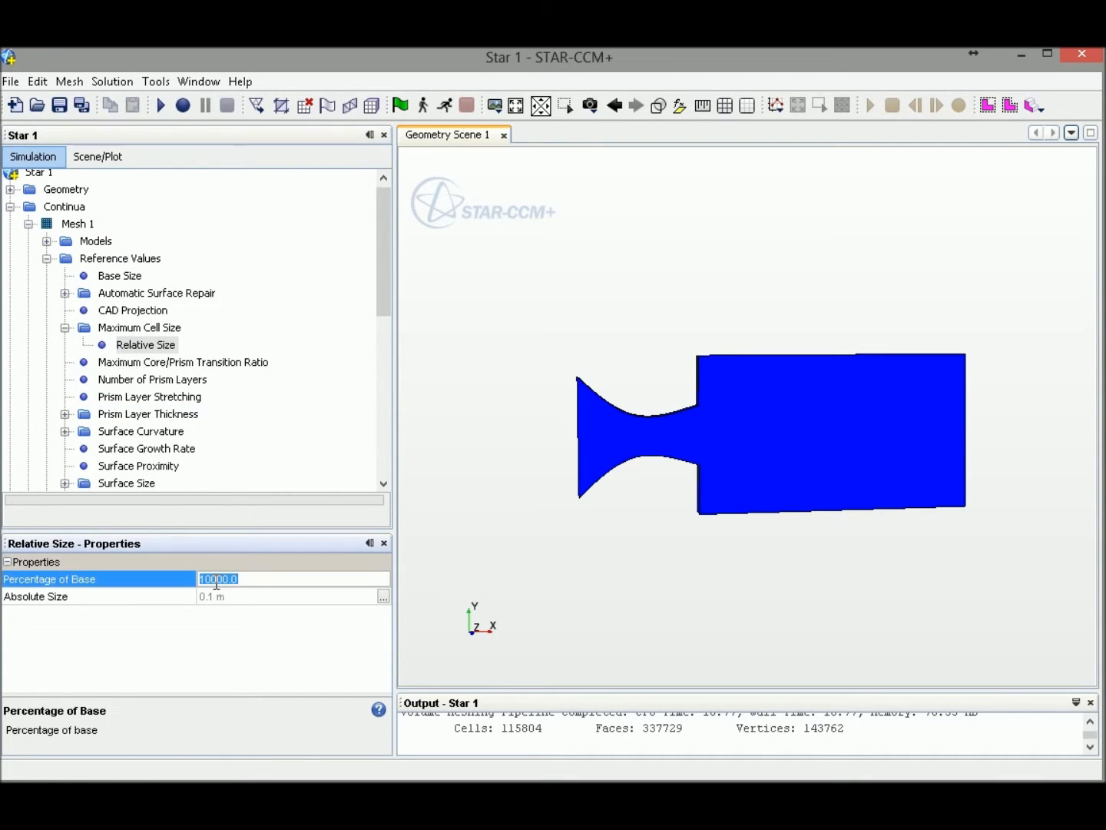
{"action": "type", "text": "20"}
{"action": "key", "text": "Return"}
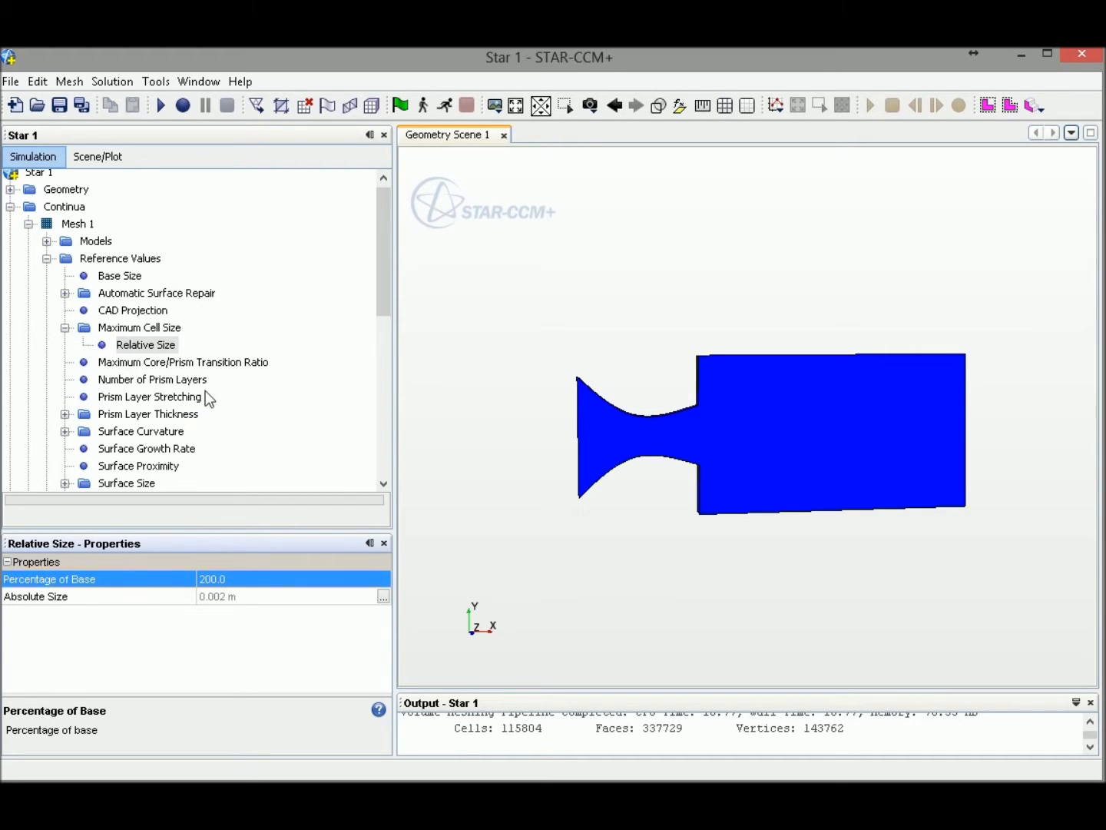
Step: Set the number of prism layers to 10 and the prism layer stretching to 1.2
{"action": "scroll", "coordinate": [233, 378], "scroll_direction": "down", "scroll_amount": 2}
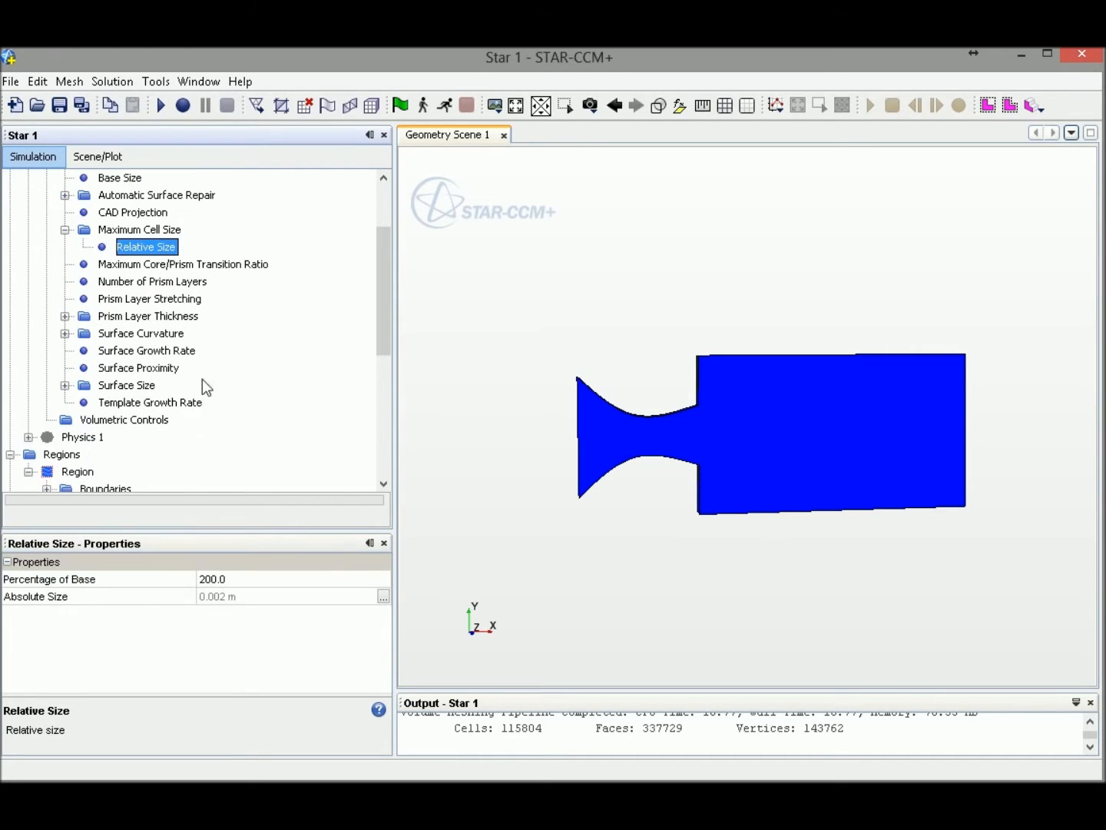
{"action": "left_click", "coordinate": [158, 282]}
{"action": "left_click", "coordinate": [228, 577]}
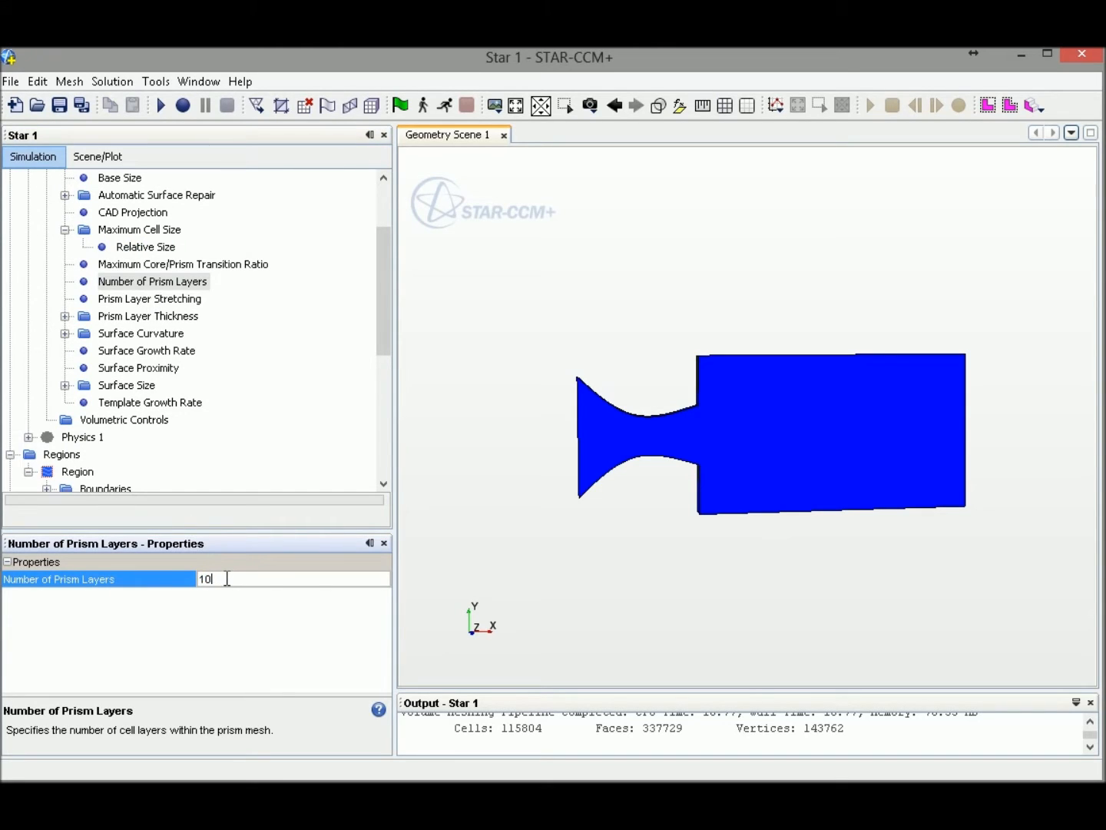
{"action": "key", "text": "Return"}
{"action": "left_click", "coordinate": [124, 300]}
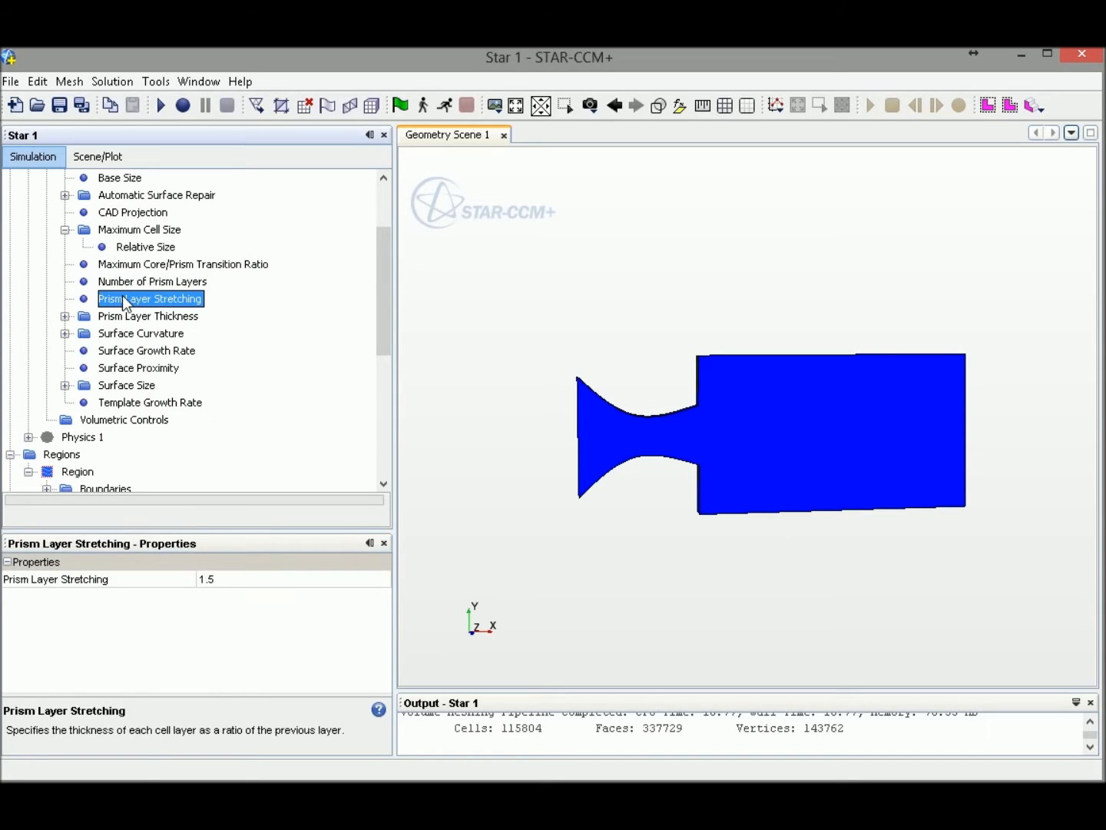
{"action": "left_click", "coordinate": [233, 579]}
{"action": "type", "text": "1"}
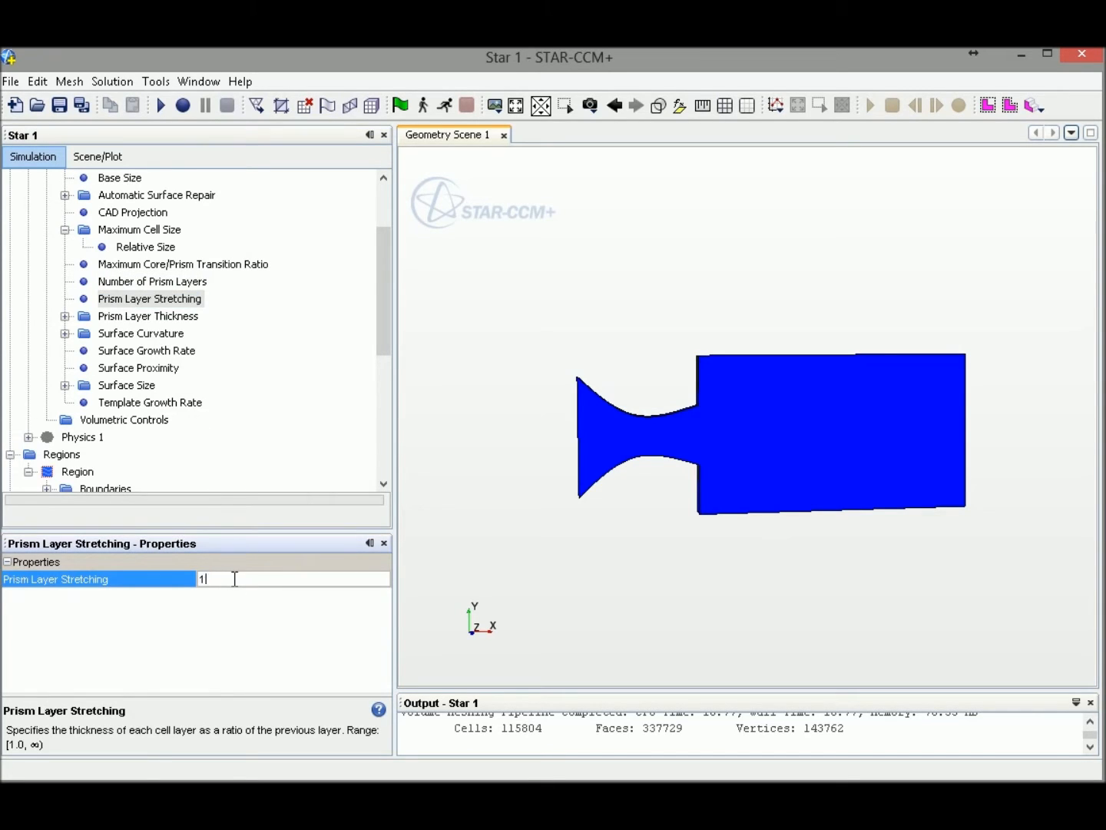
{"action": "key", "text": "Return"}
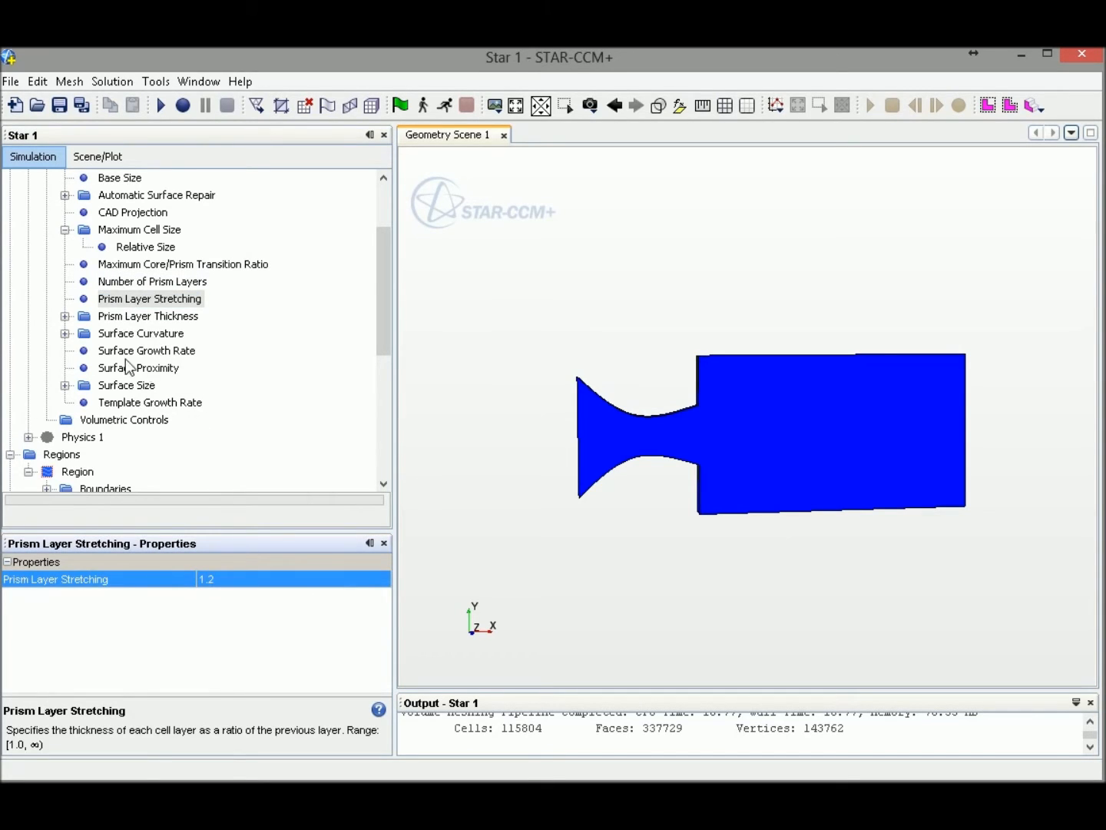
Step: Set the relative size of the prism layer thickness to 20% of base
{"action": "left_click", "coordinate": [66, 316]}
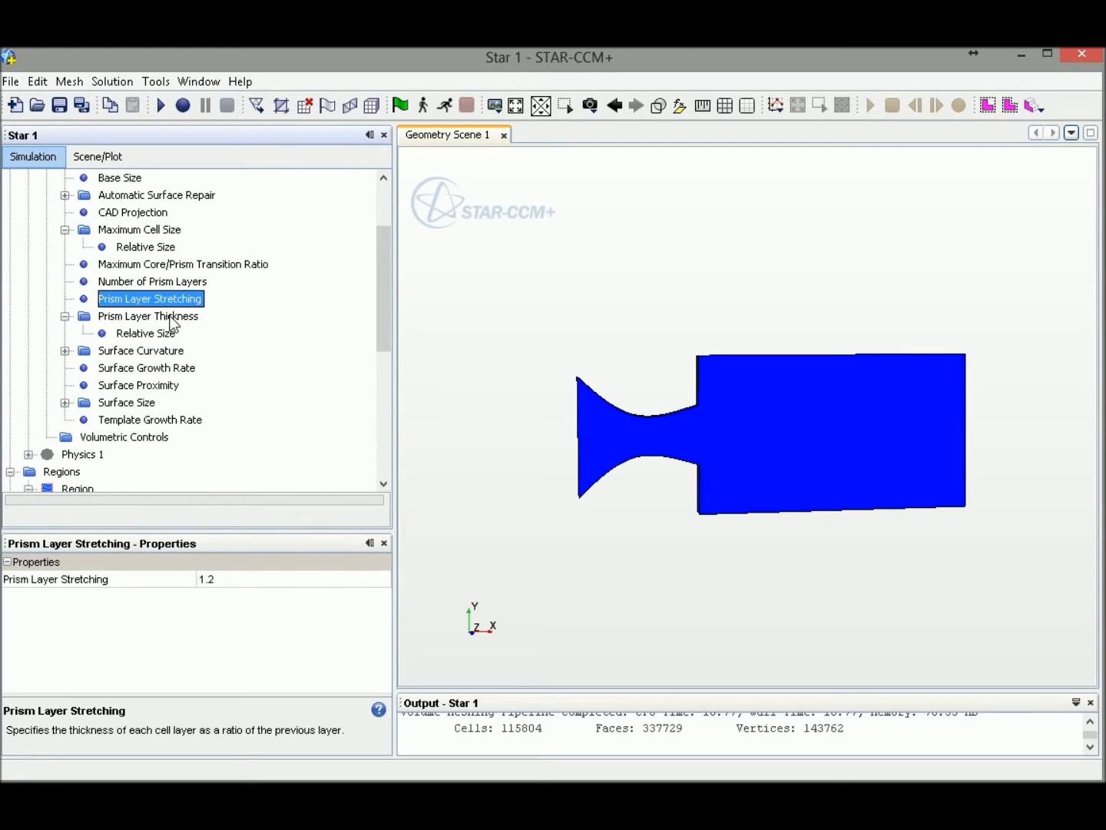
{"action": "left_click", "coordinate": [164, 335]}
{"action": "left_click", "coordinate": [230, 581]}
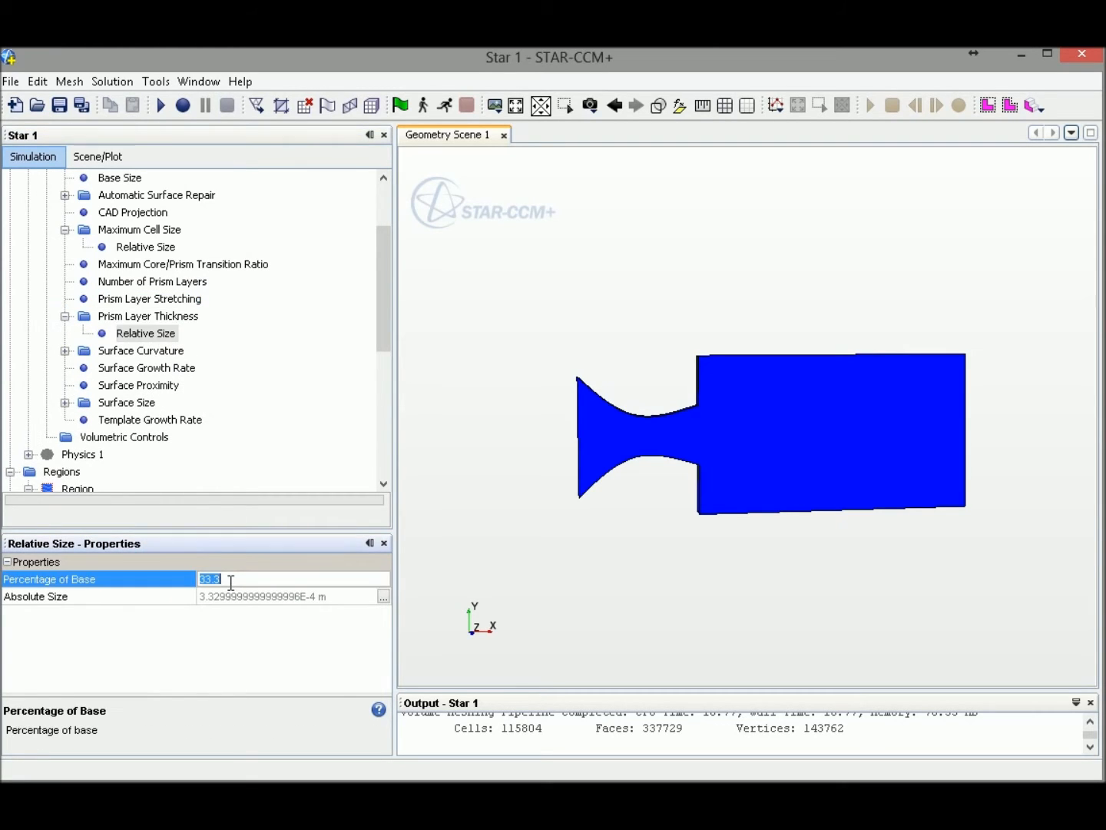
{"action": "type", "text": "20"}
{"action": "key", "text": "Return"}
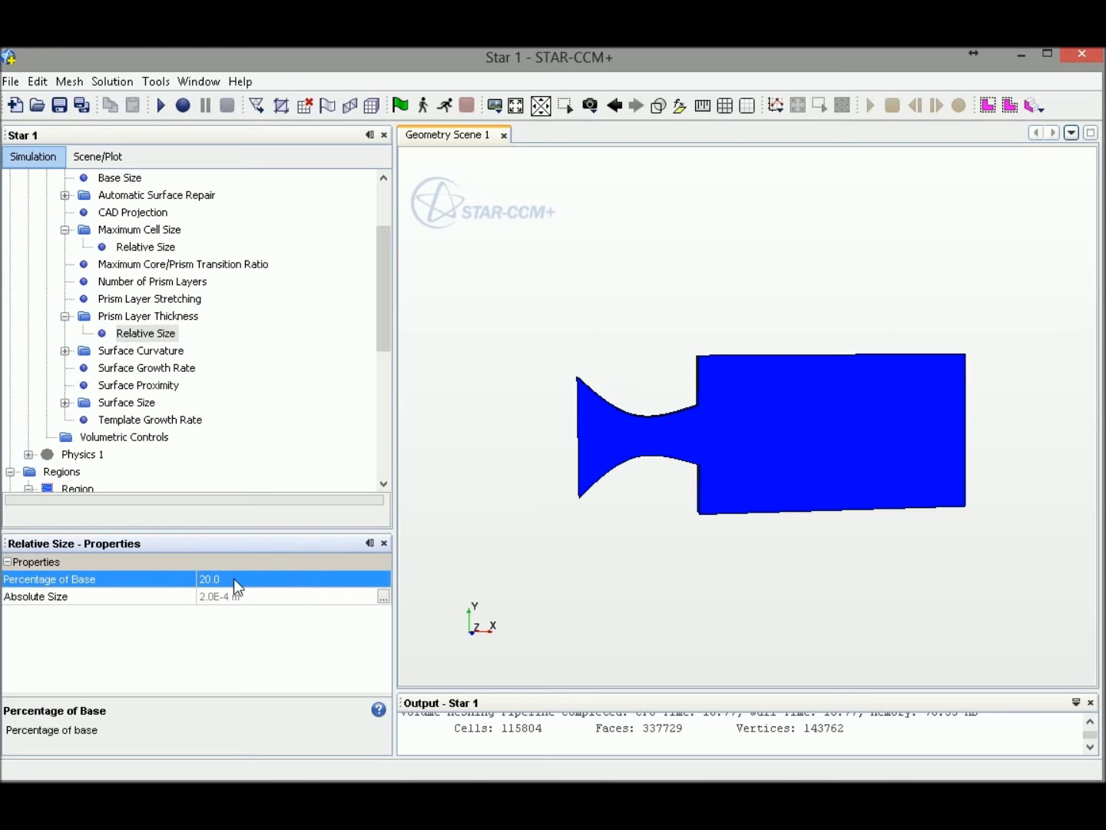
Step: Set both the default and boundary template growth rates to Medium and collapse the reference values
{"action": "left_click", "coordinate": [142, 423]}
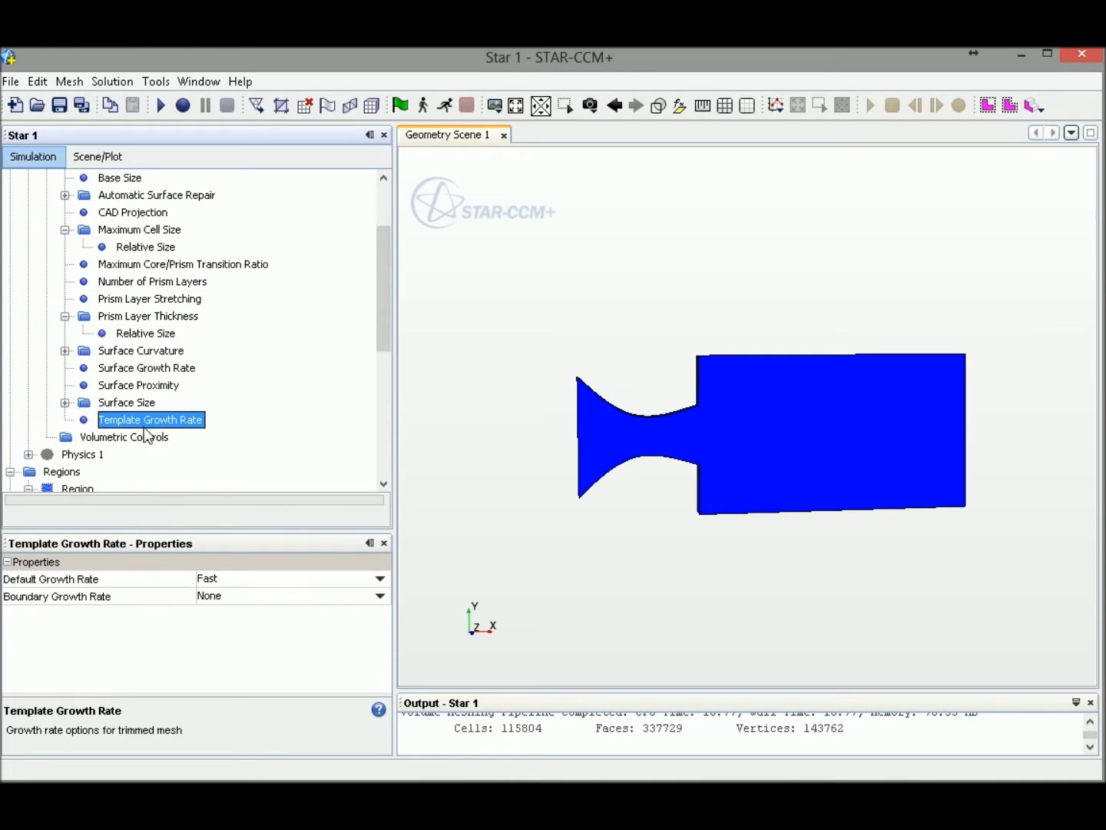
{"action": "left_click", "coordinate": [222, 581]}
{"action": "left_click", "coordinate": [234, 628]}
{"action": "left_click", "coordinate": [228, 597]}
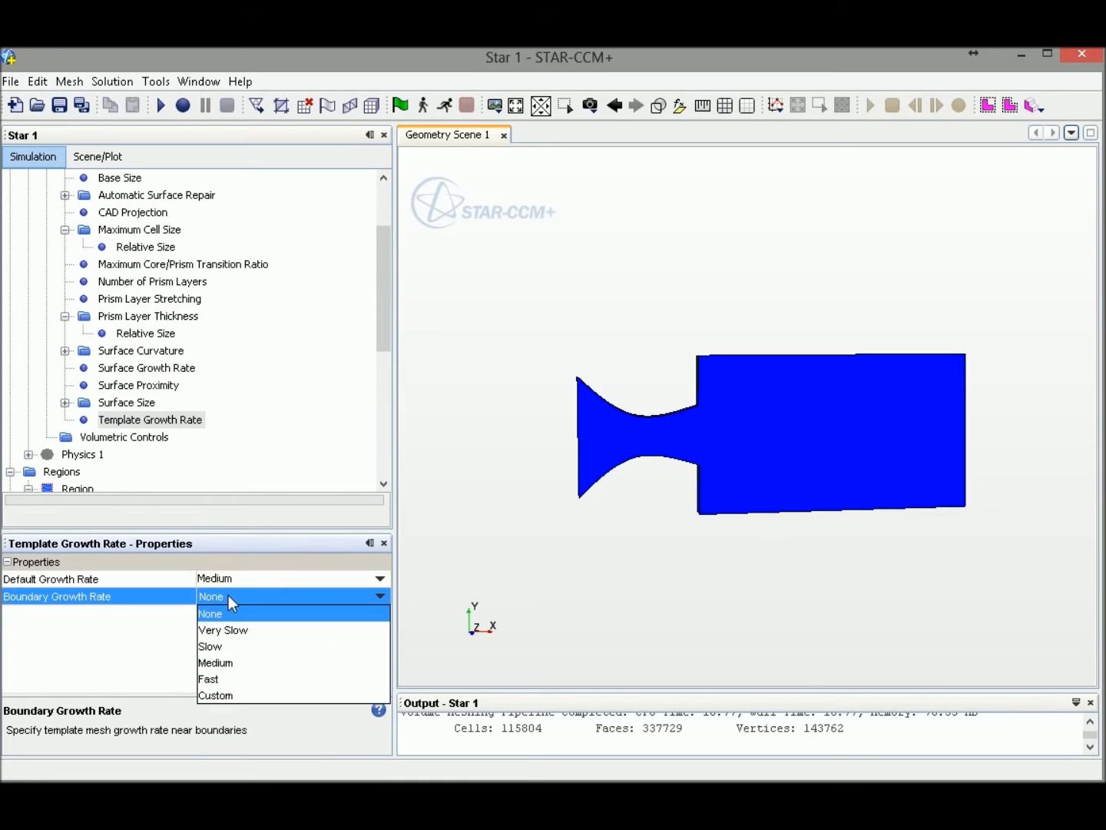
{"action": "left_click", "coordinate": [229, 662]}
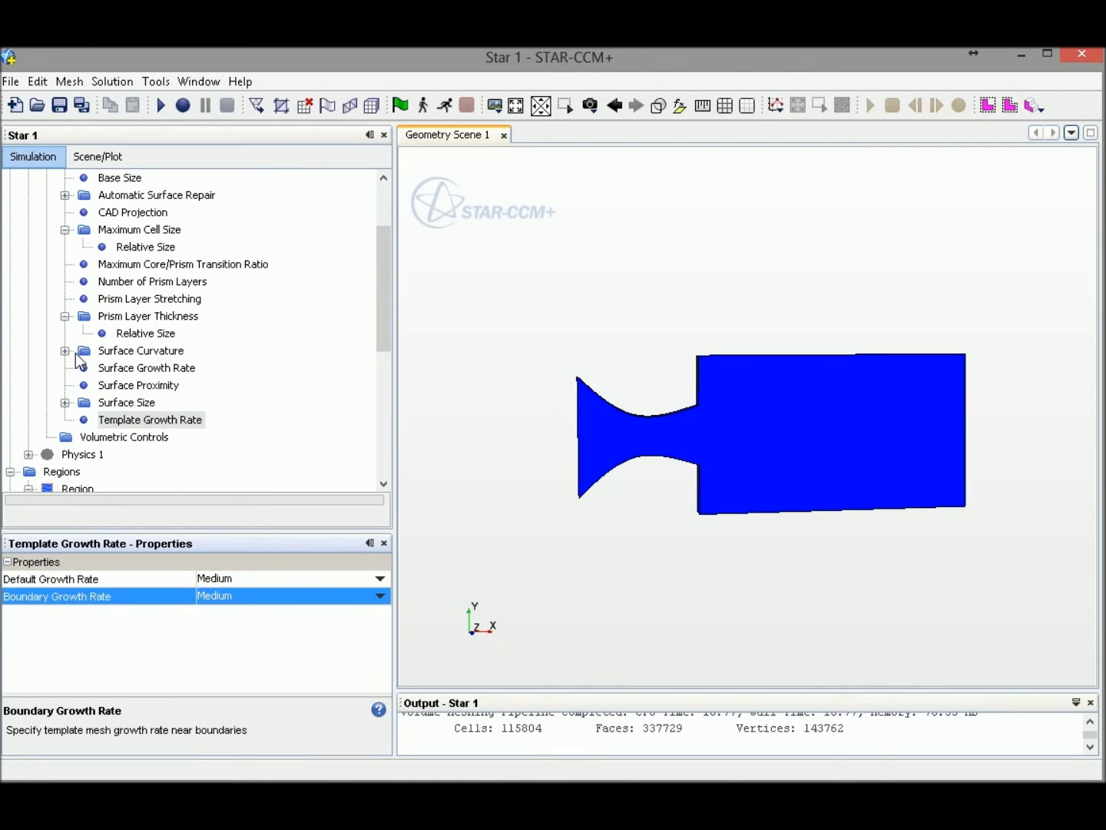
{"action": "scroll", "coordinate": [177, 352], "scroll_direction": "up", "scroll_amount": 2}
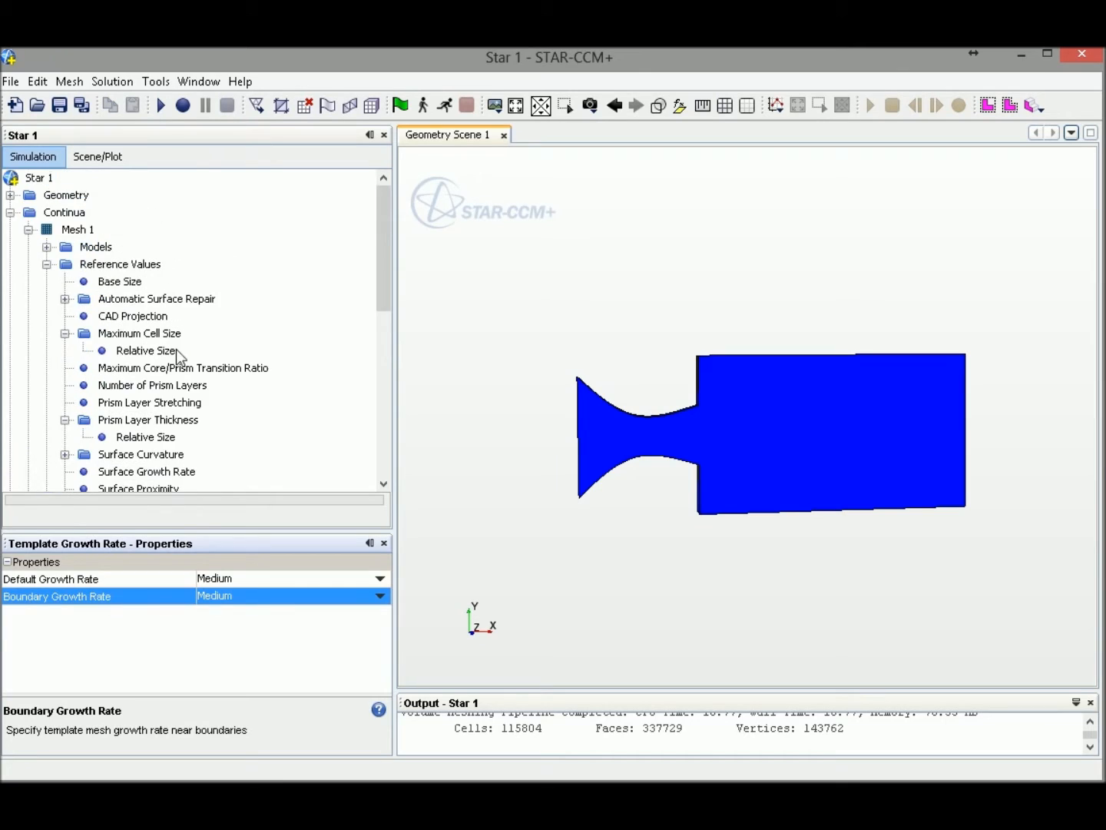
{"action": "left_click", "coordinate": [47, 264]}
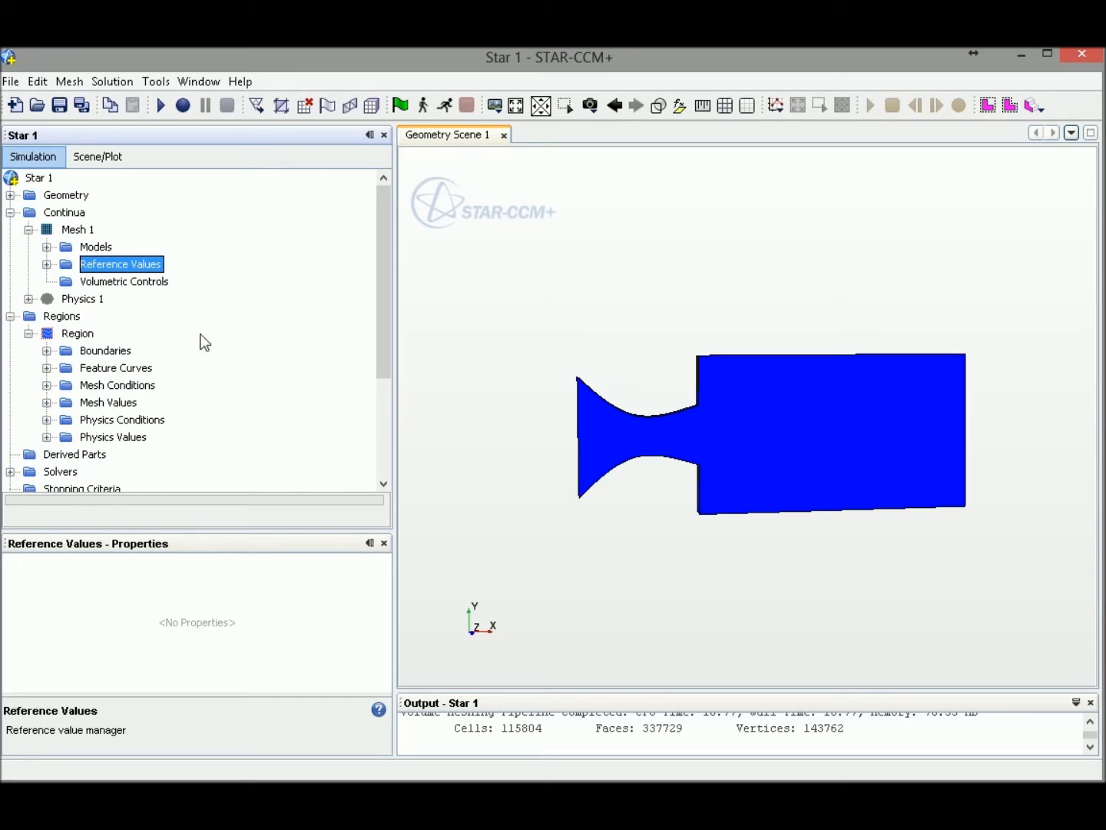
Step: Generate the volume mesh and display it in a new mesh scene to inspect the nozzle and chamber cells
{"action": "left_click", "coordinate": [373, 107]}
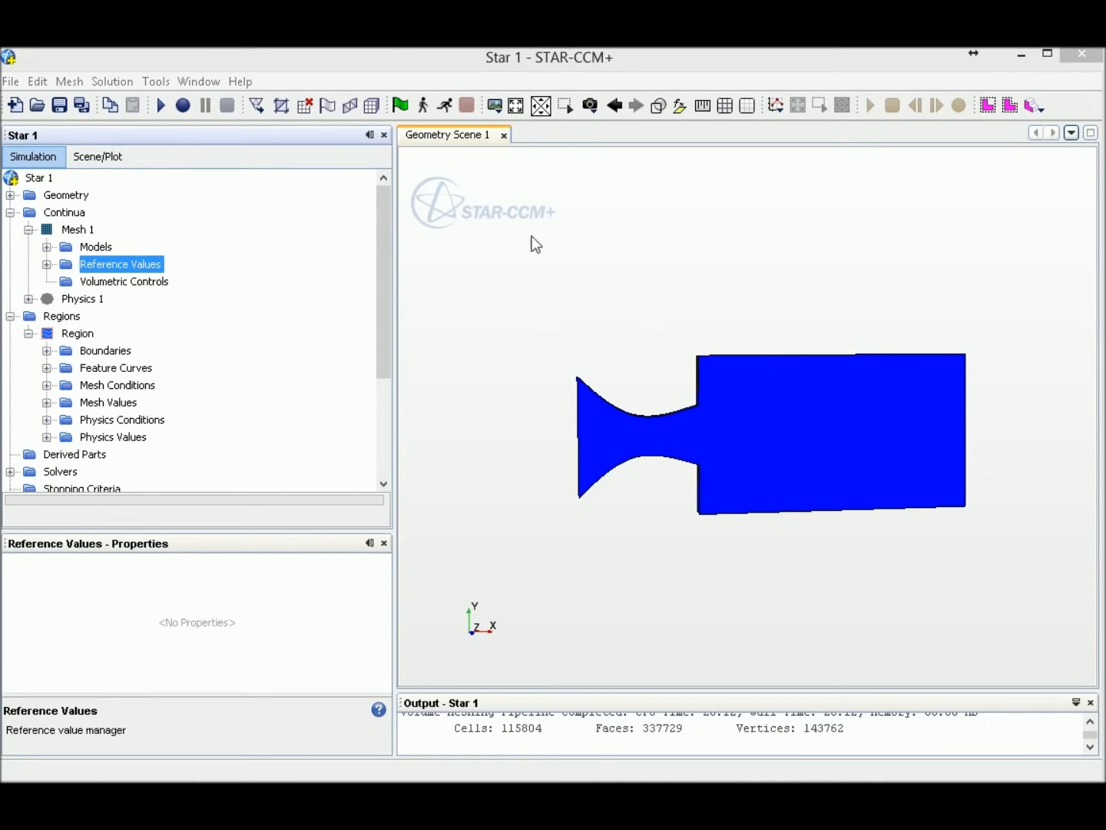
{"action": "left_click", "coordinate": [495, 107]}
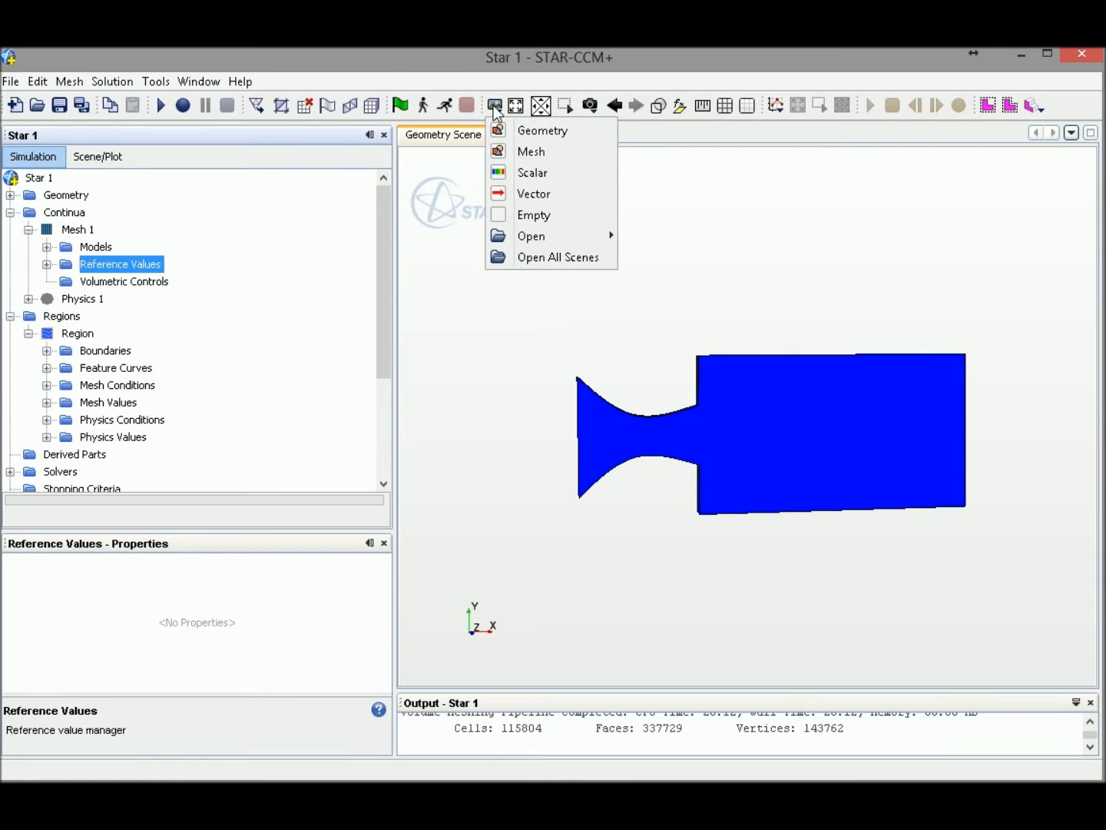
{"action": "left_click", "coordinate": [525, 151]}
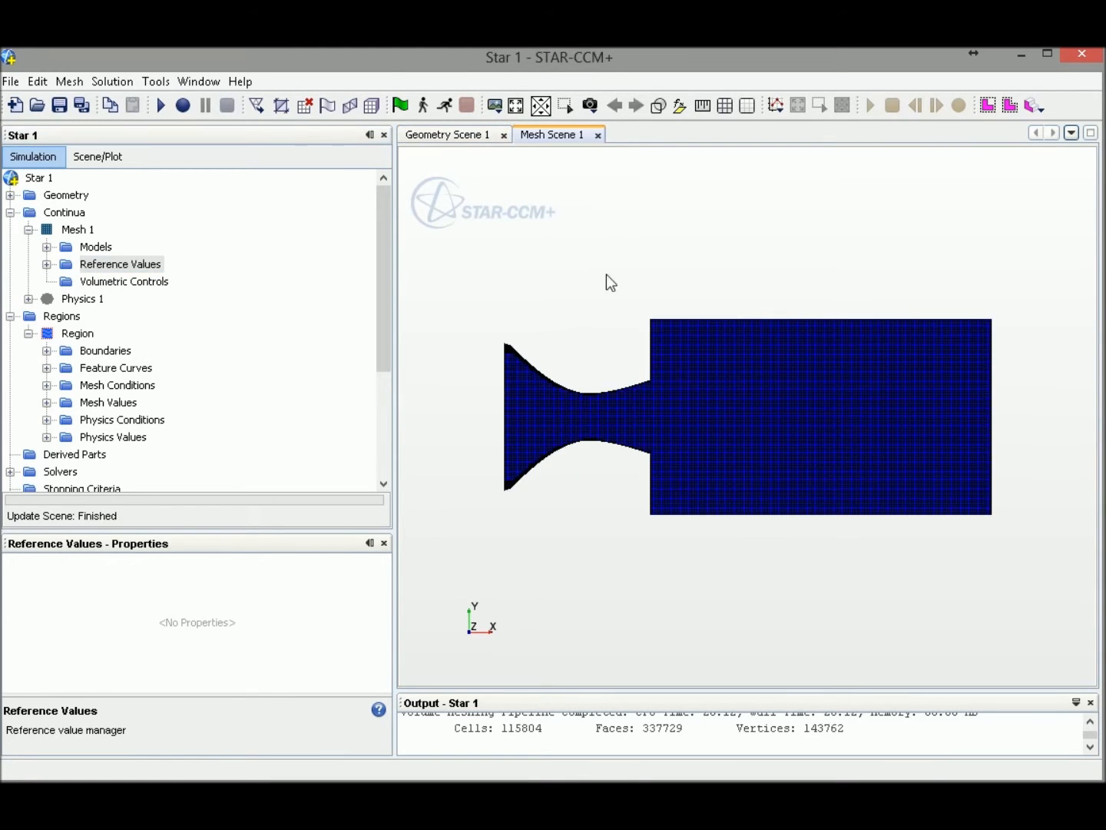
{"action": "scroll", "coordinate": [658, 397], "scroll_direction": "up", "scroll_amount": 5}
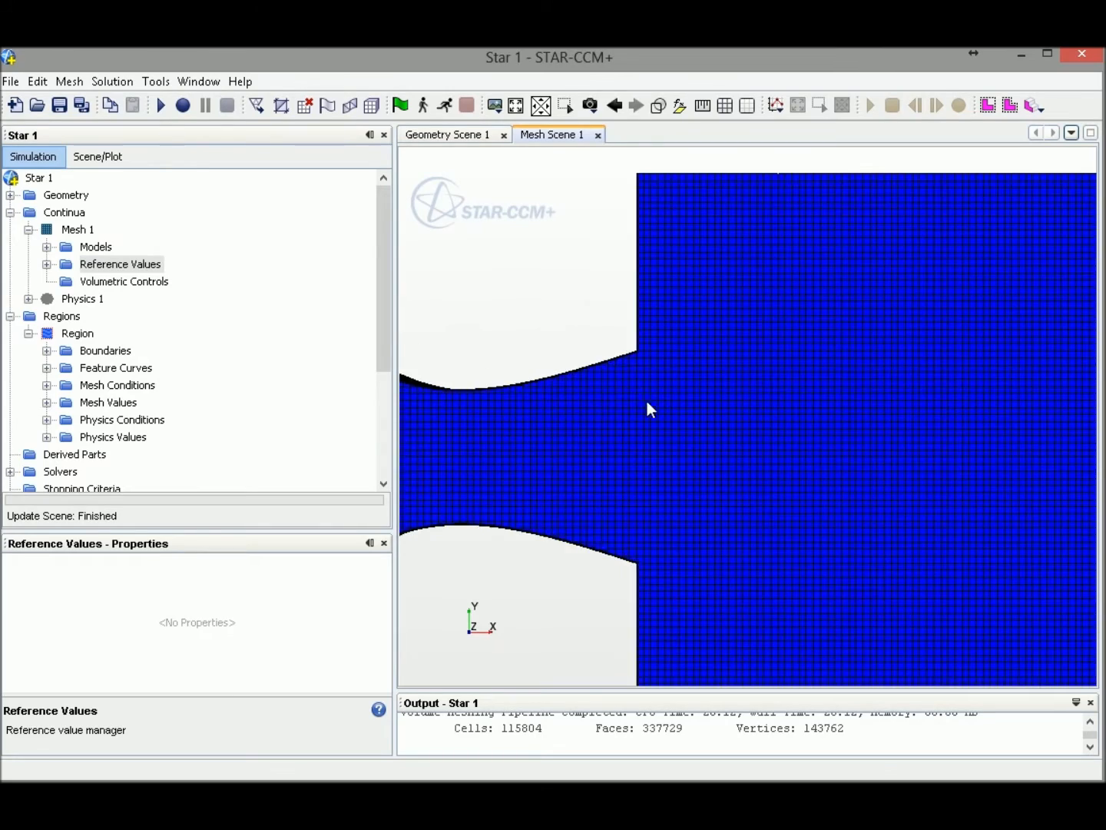
{"action": "left_click_drag", "start_coordinate": [669, 397], "coordinate": [632, 423]}
{"action": "scroll", "coordinate": [794, 448], "scroll_direction": "down", "scroll_amount": 2}
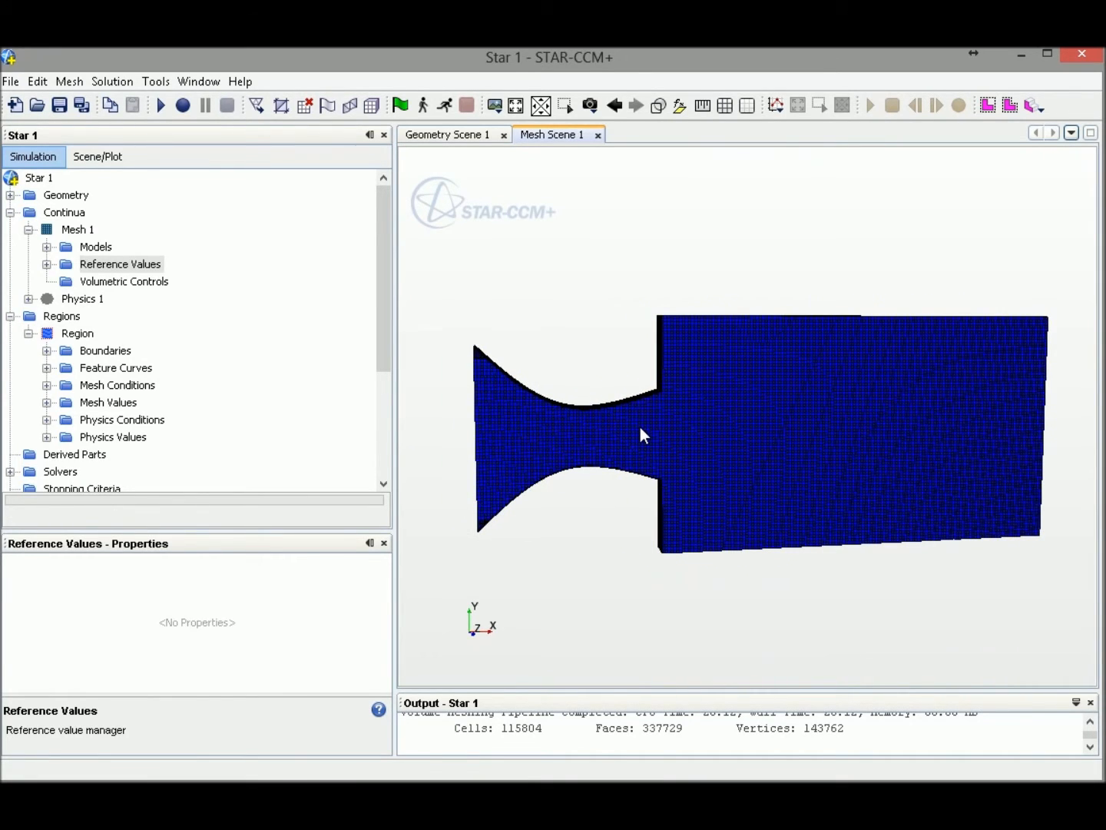
{"action": "mouse_move", "coordinate": [561, 437]}
{"action": "left_mouse_down"}
{"action": "mouse_move", "coordinate": [764, 447]}
{"action": "mouse_move", "coordinate": [555, 424]}
{"action": "mouse_move", "coordinate": [567, 427]}
{"action": "left_mouse_up"}
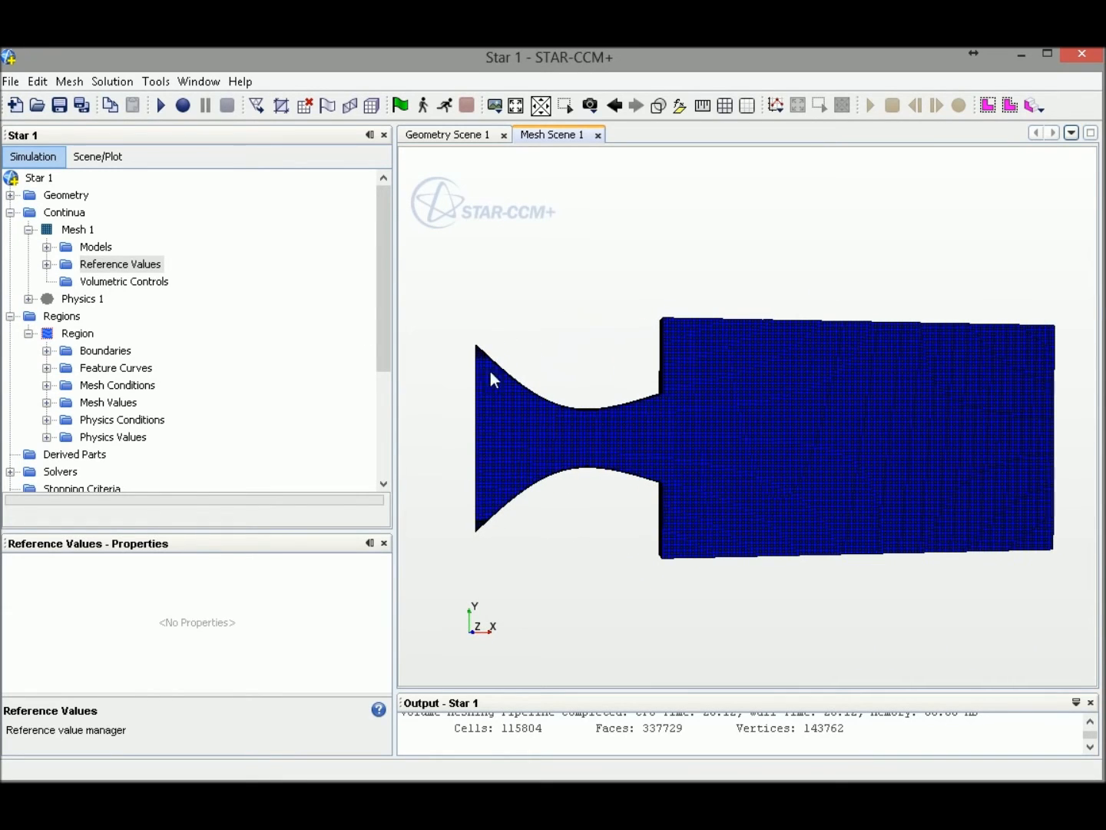
Step: Convert the meshed 3D region to 2D with tolerance 1.0E-6, keeping the original 3D region
{"action": "left_click", "coordinate": [69, 82]}
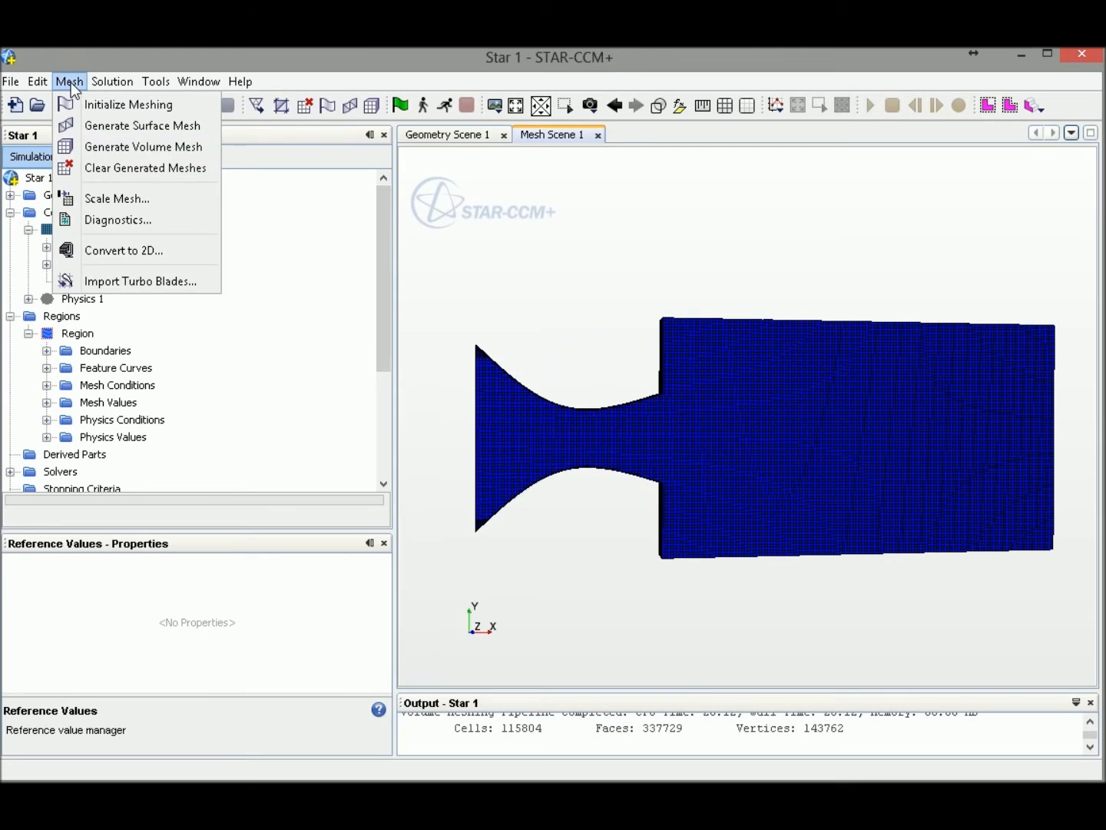
{"action": "left_click", "coordinate": [122, 251]}
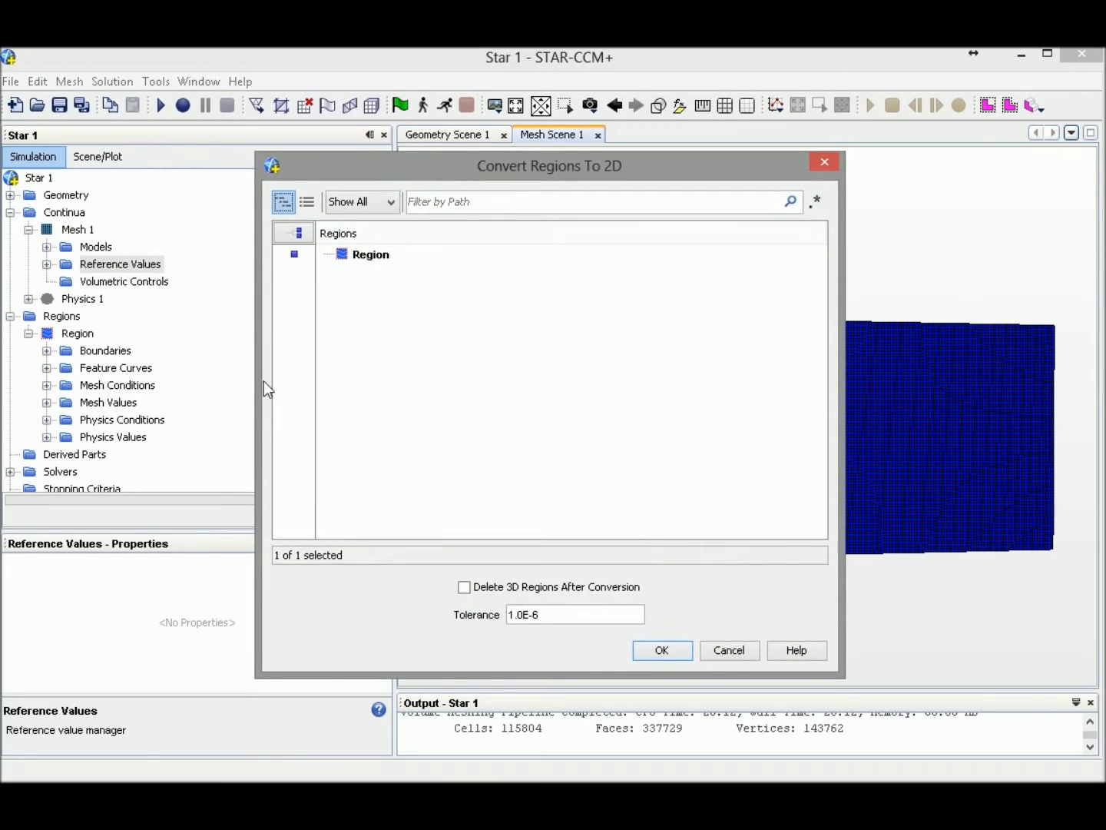
{"action": "left_click", "coordinate": [664, 651]}
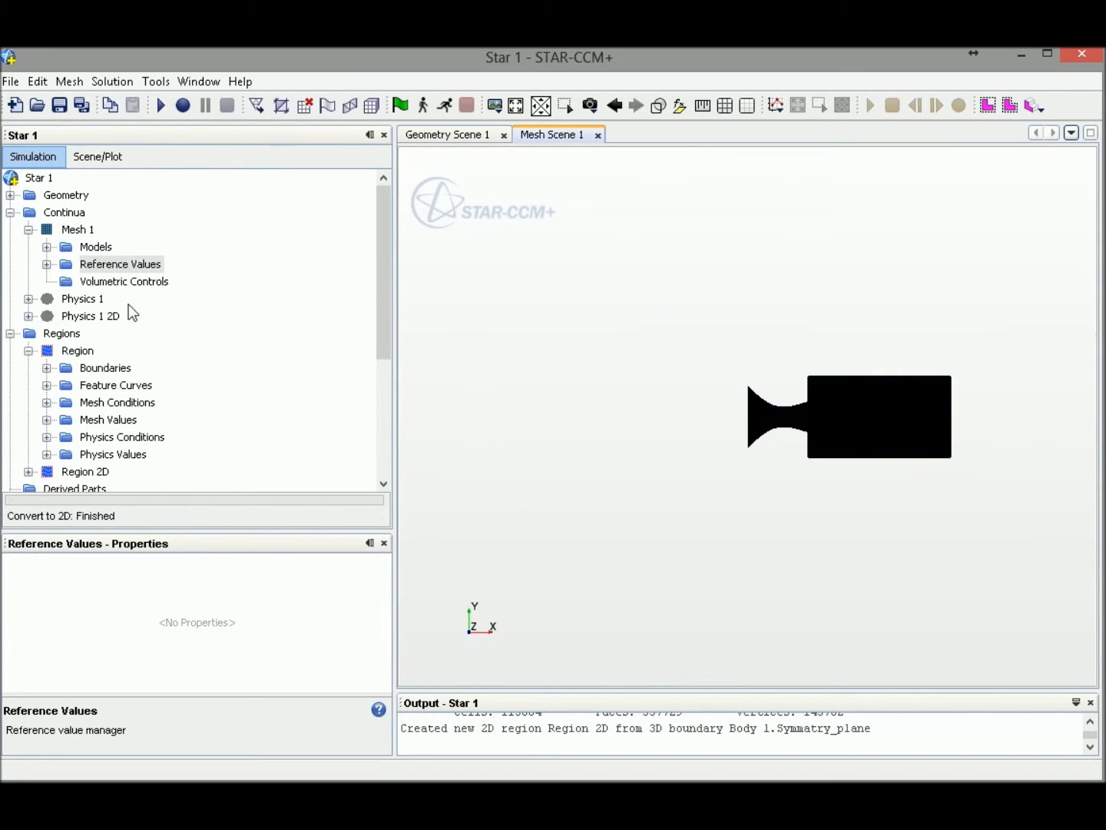
Step: Collapse the Mesh 1 and Region nodes and select Region 2D to show its properties
{"action": "left_click", "coordinate": [31, 229]}
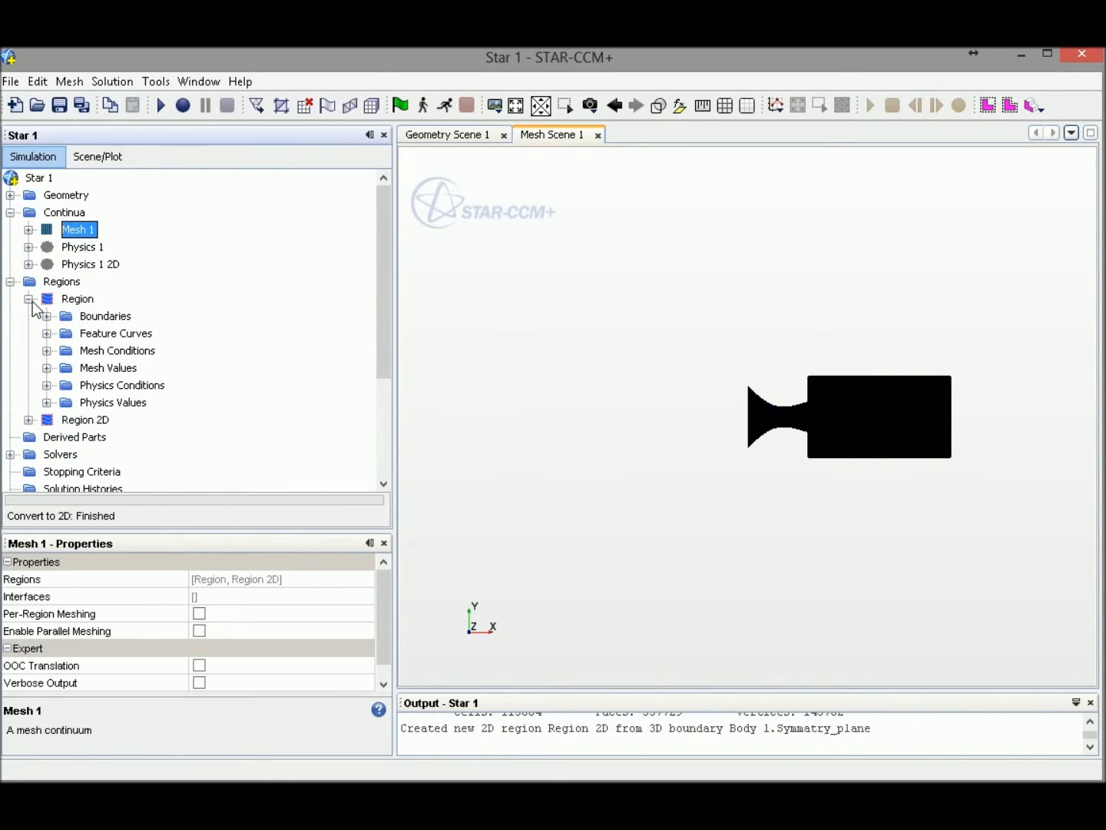
{"action": "left_click", "coordinate": [29, 301]}
{"action": "left_click", "coordinate": [73, 316]}
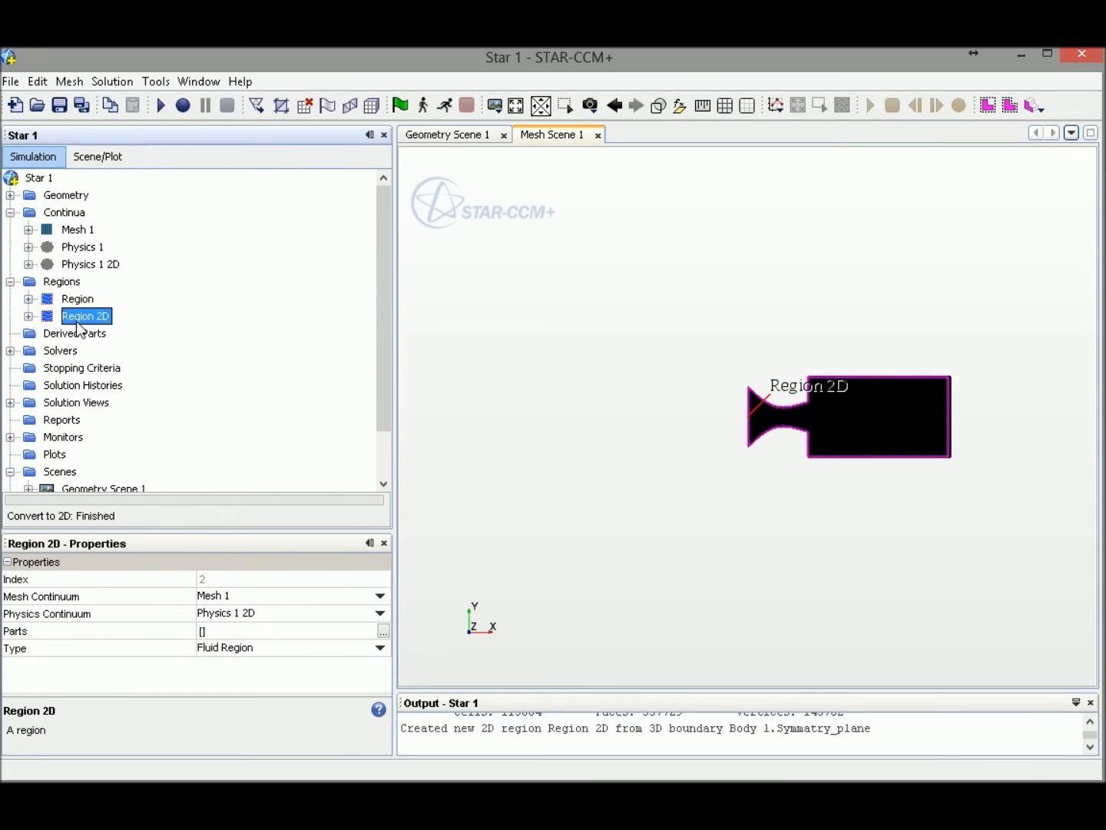
Step: Show only Region 2D in the mesh scene by replacing Region with Region 2D in the Mesh 1 displayer's parts
{"action": "right_click_drag", "start_coordinate": [749, 364], "coordinate": [672, 346]}
{"action": "scroll", "coordinate": [765, 382], "scroll_direction": "up", "scroll_amount": 8}
{"action": "right_click_drag", "start_coordinate": [827, 417], "coordinate": [717, 340]}
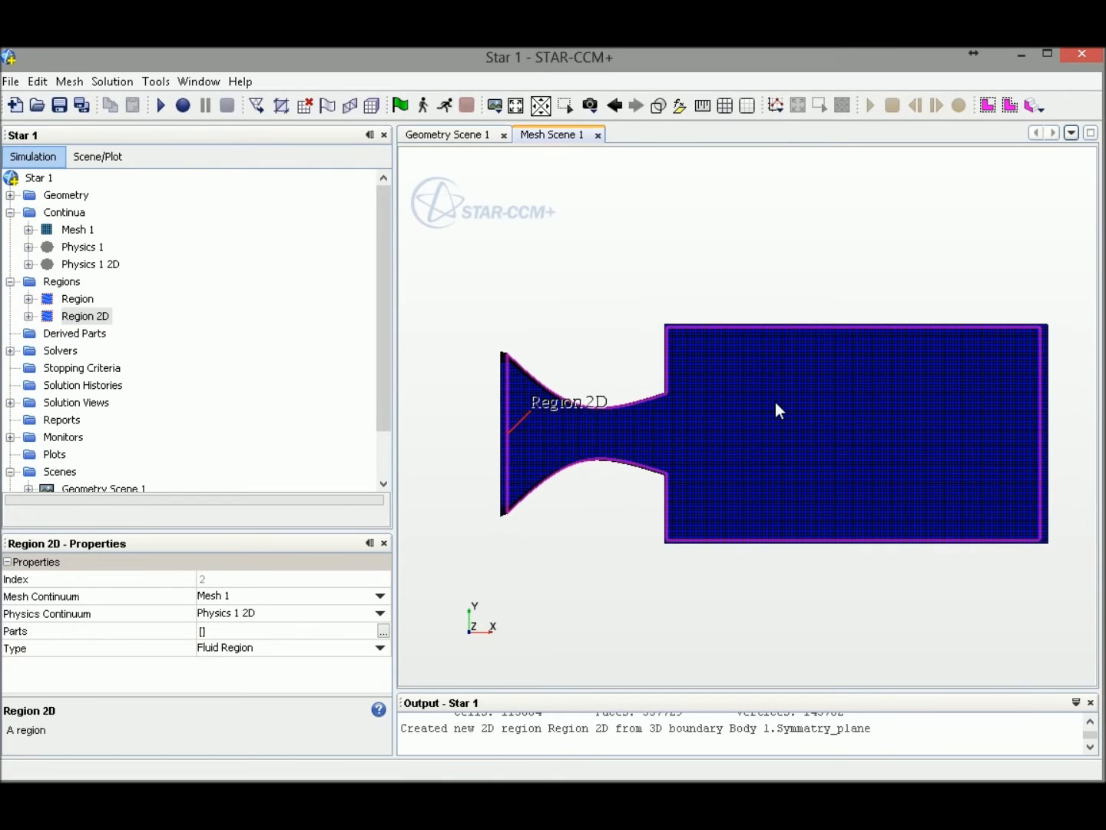
{"action": "left_click", "coordinate": [107, 160]}
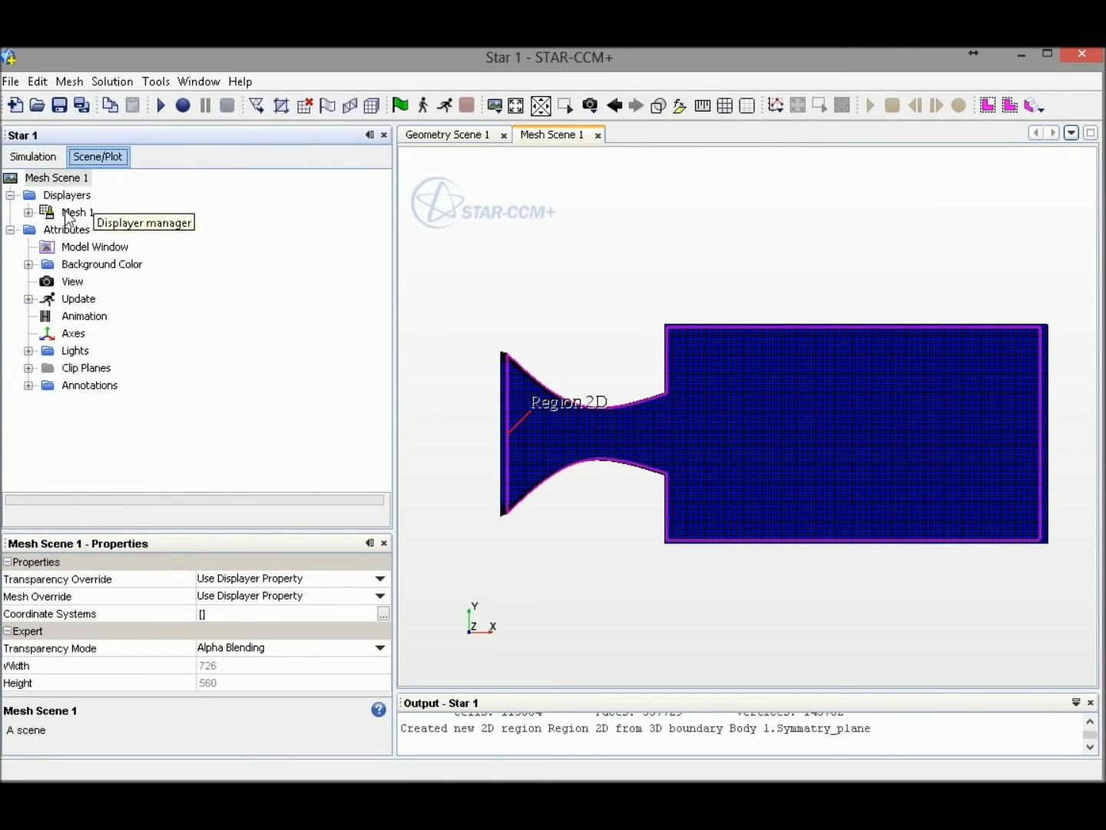
{"action": "left_click", "coordinate": [29, 212]}
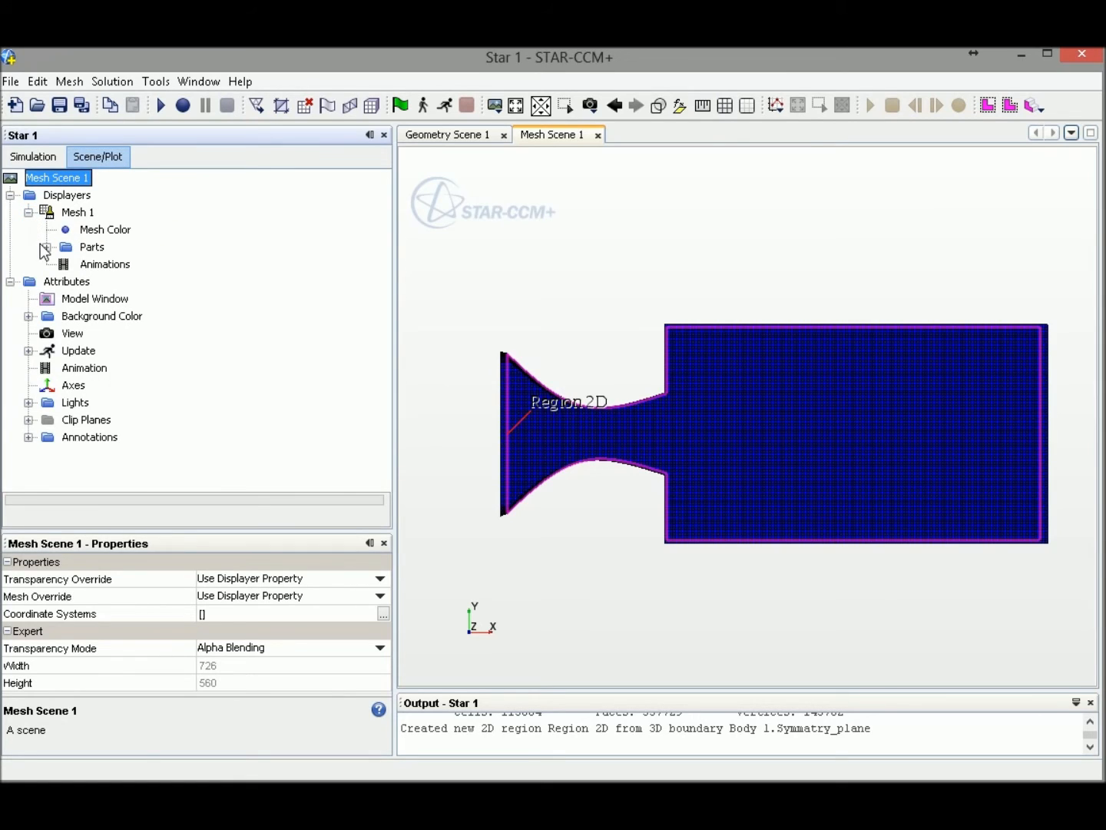
{"action": "left_click", "coordinate": [46, 247]}
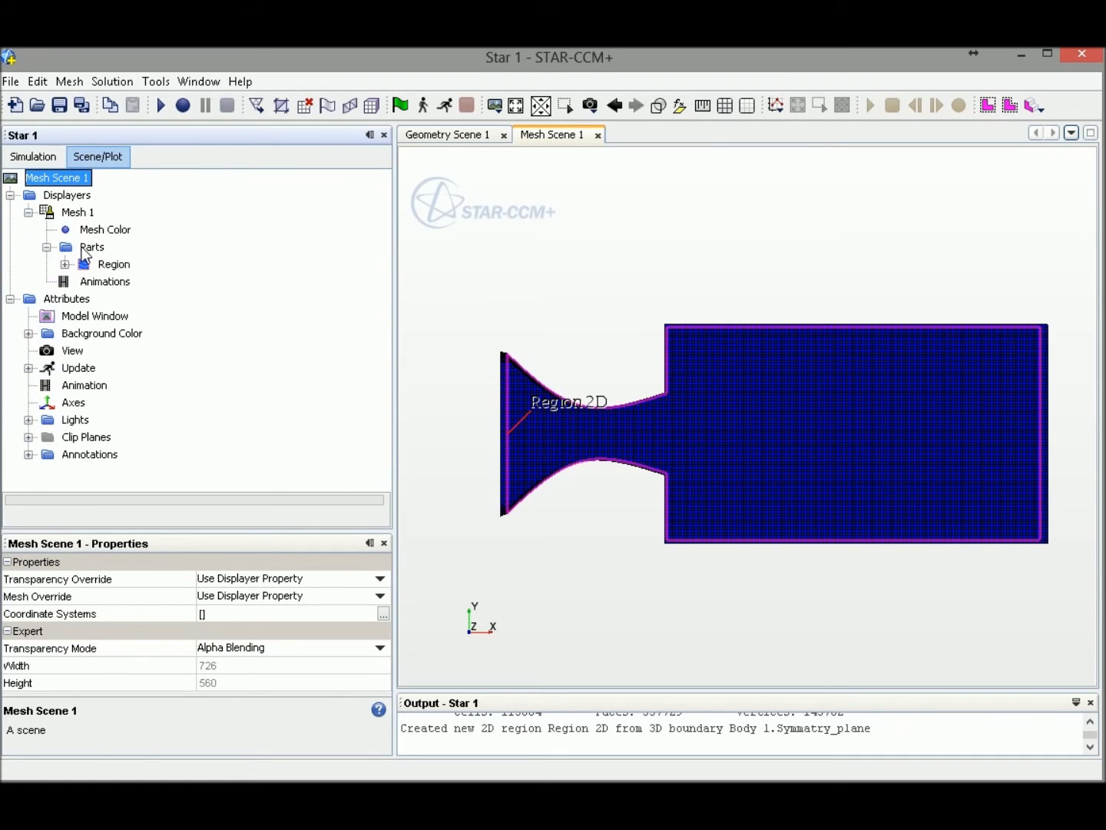
{"action": "double_click", "coordinate": [88, 248]}
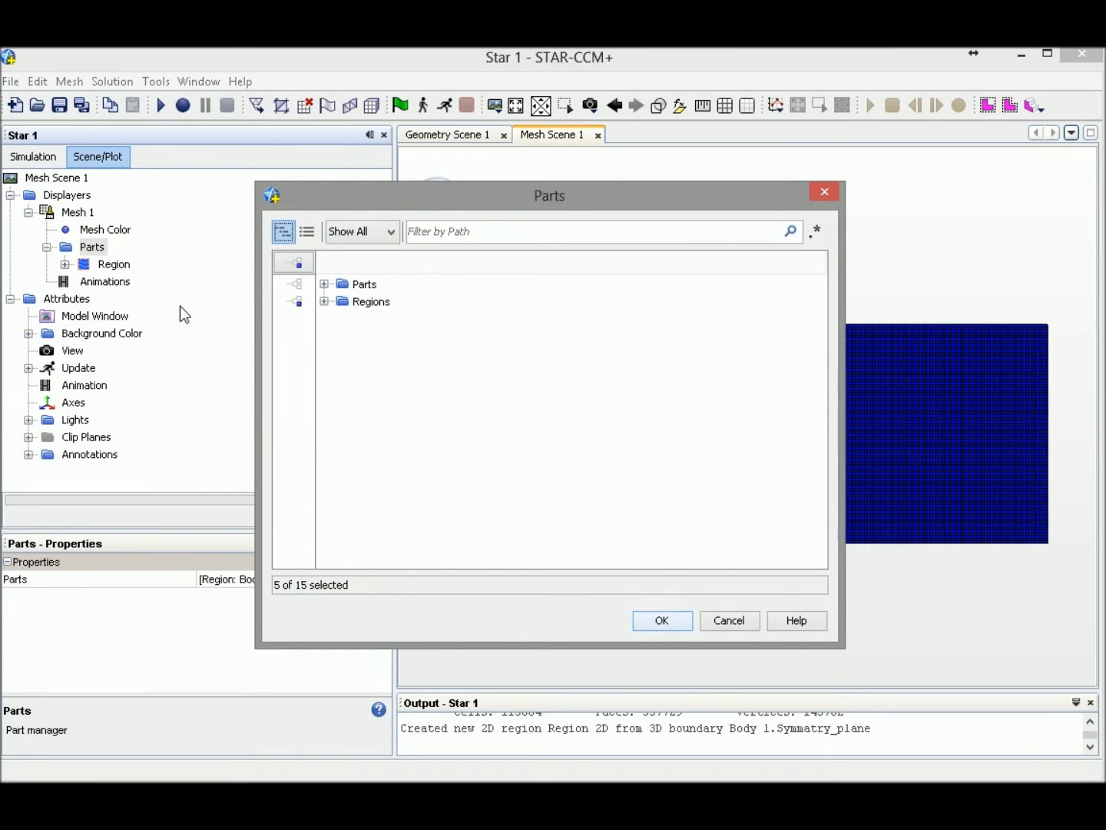
{"action": "left_click", "coordinate": [323, 301]}
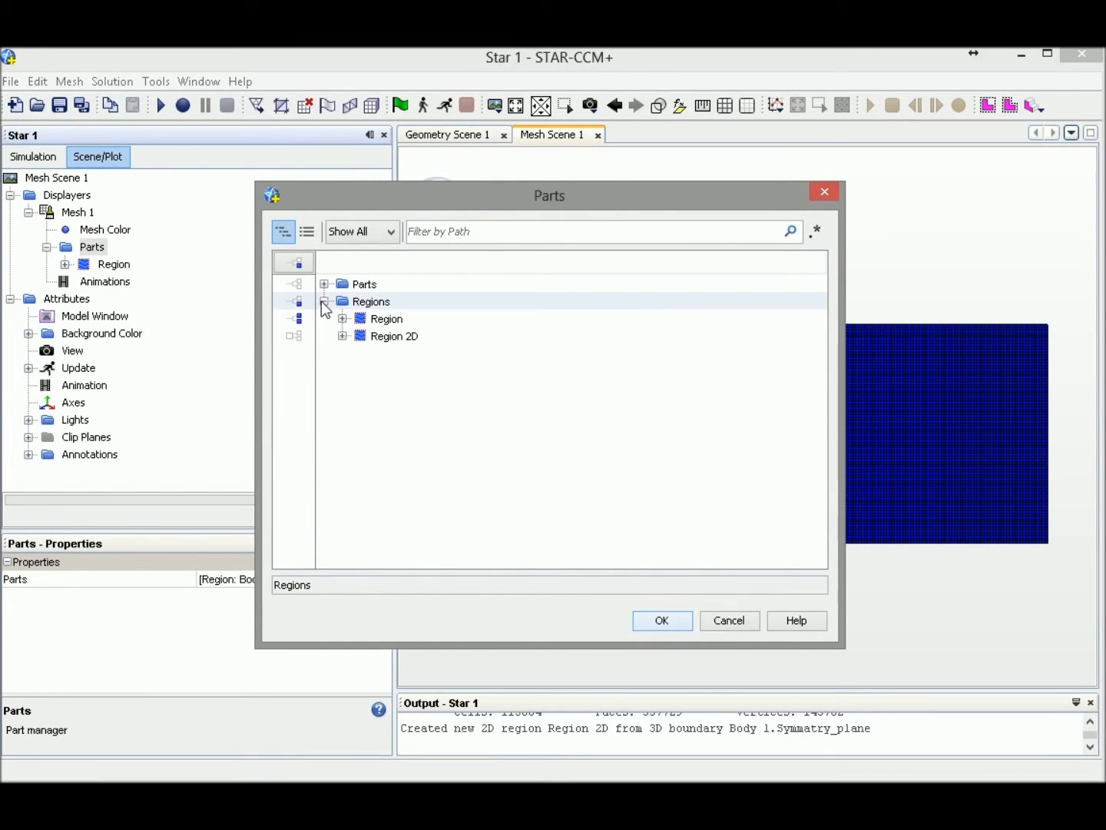
{"action": "left_click", "coordinate": [290, 336]}
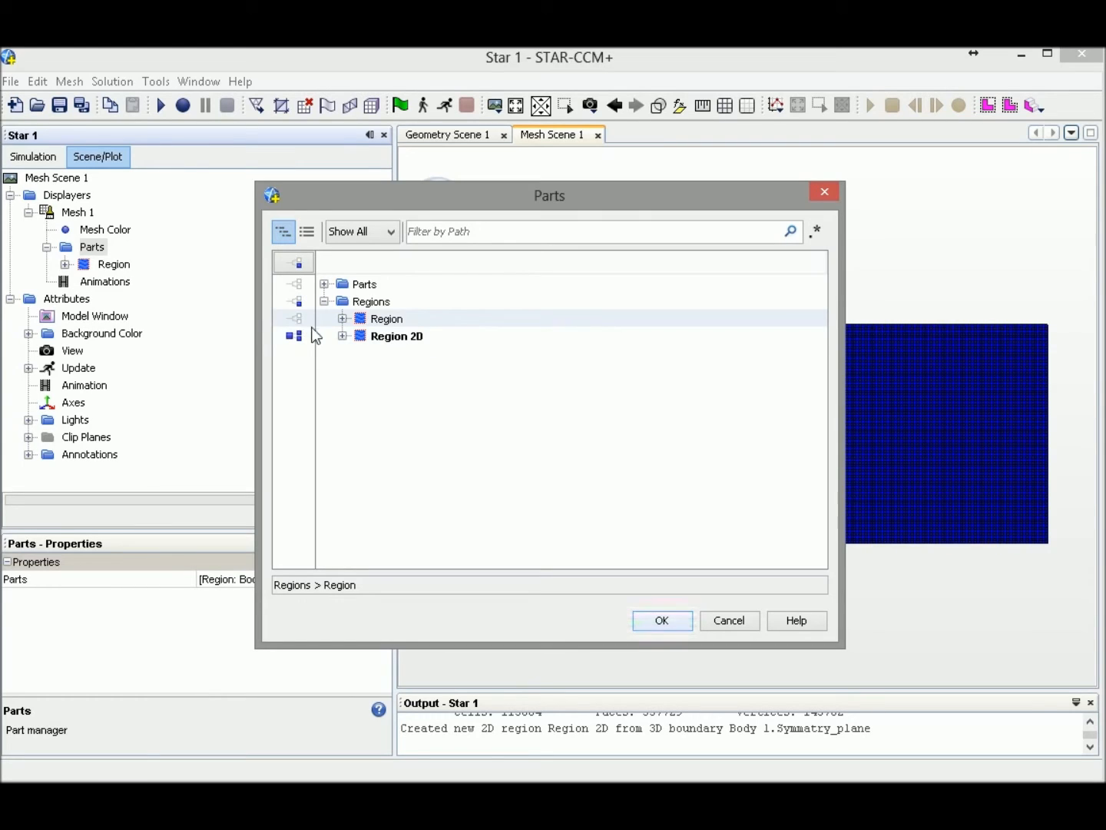
{"action": "left_click", "coordinate": [662, 620]}
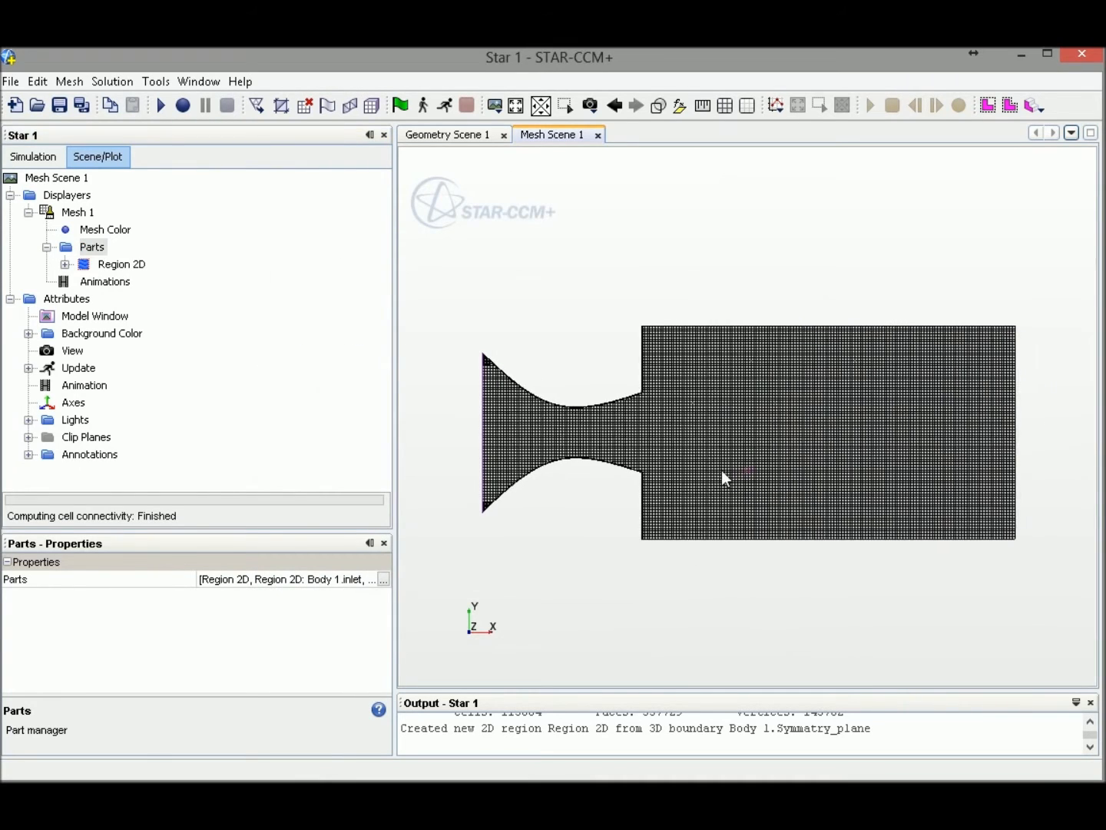
Step: Examine the 2D mesh around the nozzle throat, the prism layers along its lower wall and the overall chamber grid
{"action": "scroll", "coordinate": [652, 465], "scroll_direction": "up", "scroll_amount": 8}
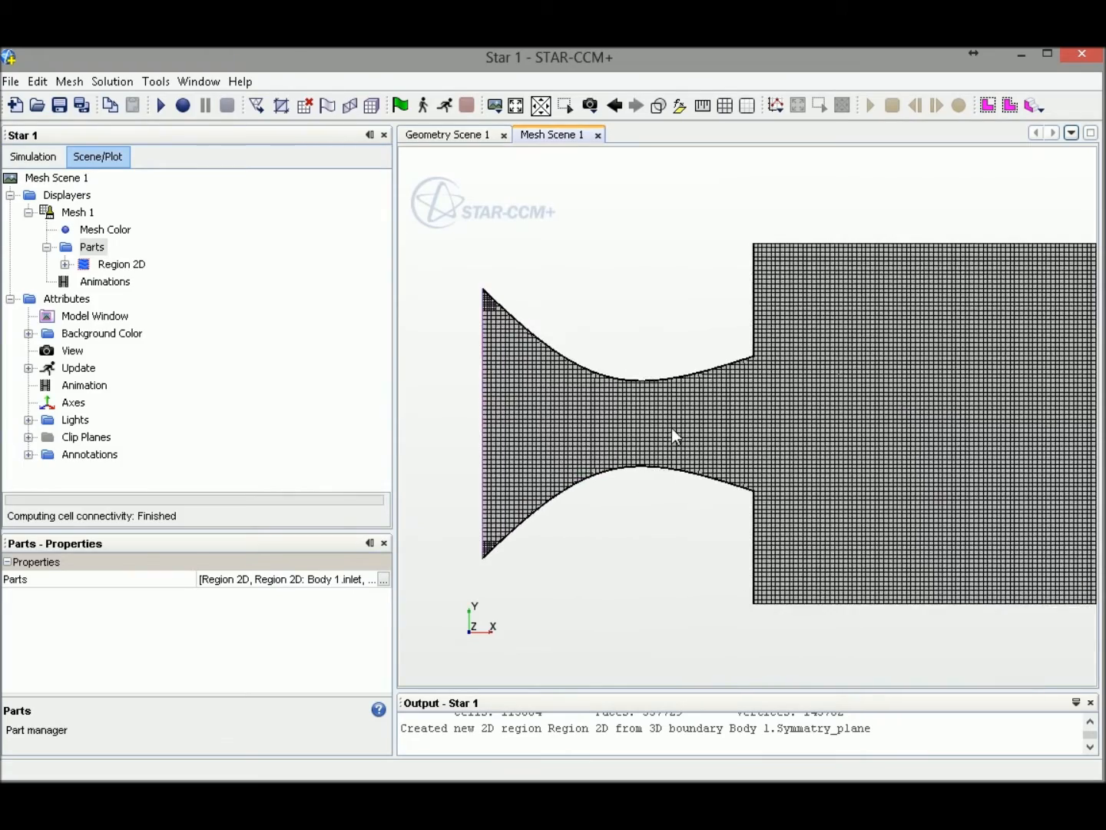
{"action": "scroll", "coordinate": [671, 493], "scroll_direction": "up", "scroll_amount": 8}
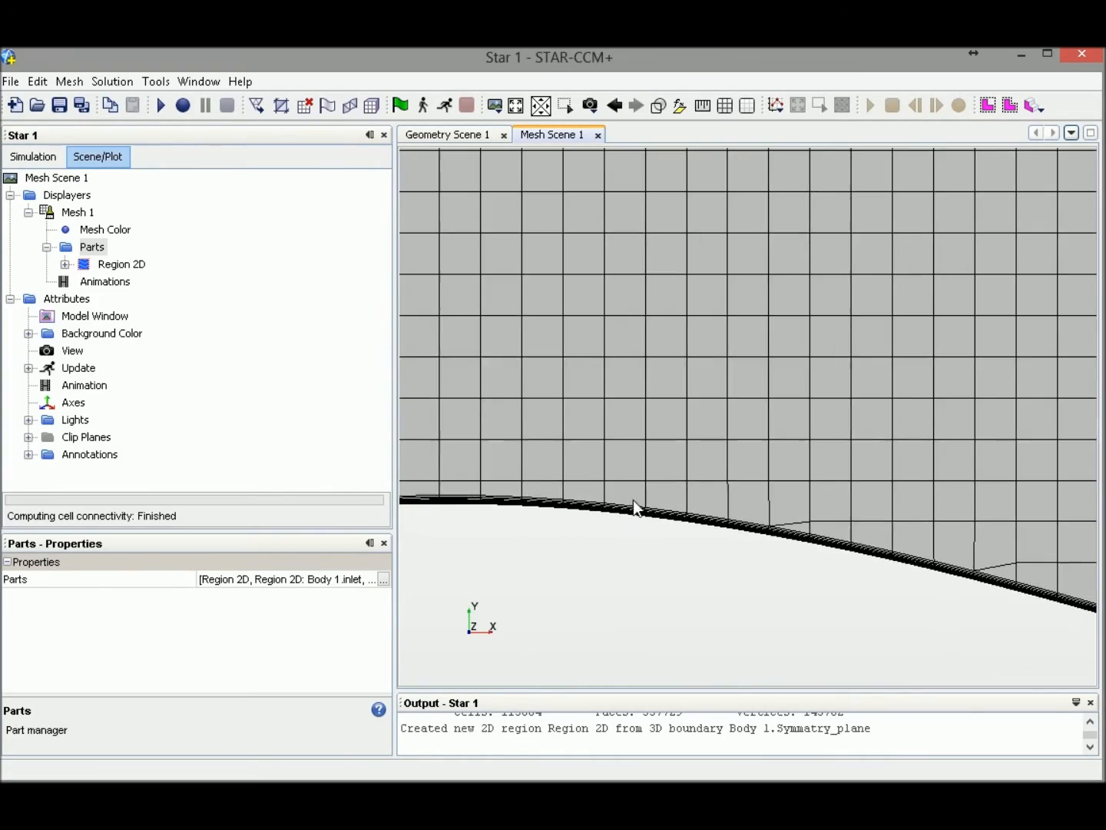
{"action": "scroll", "coordinate": [613, 513], "scroll_direction": "up", "scroll_amount": 5}
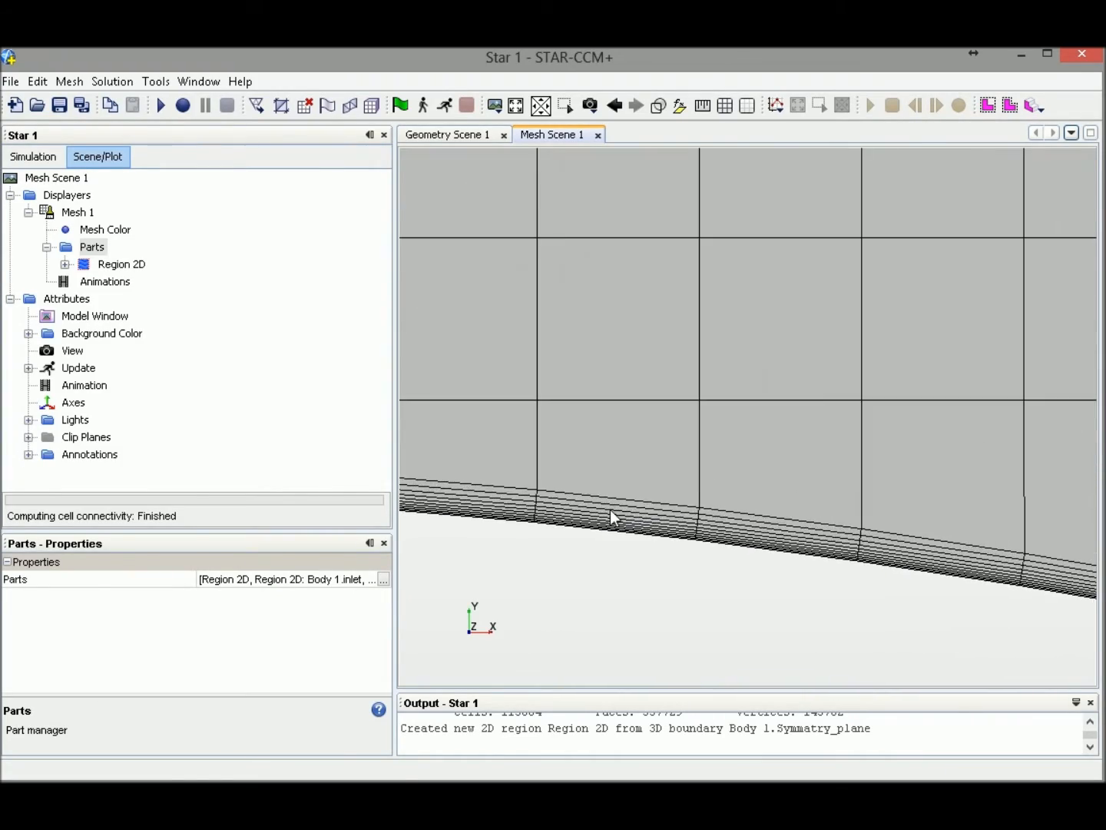
{"action": "right_click_drag", "start_coordinate": [679, 533], "coordinate": [707, 472]}
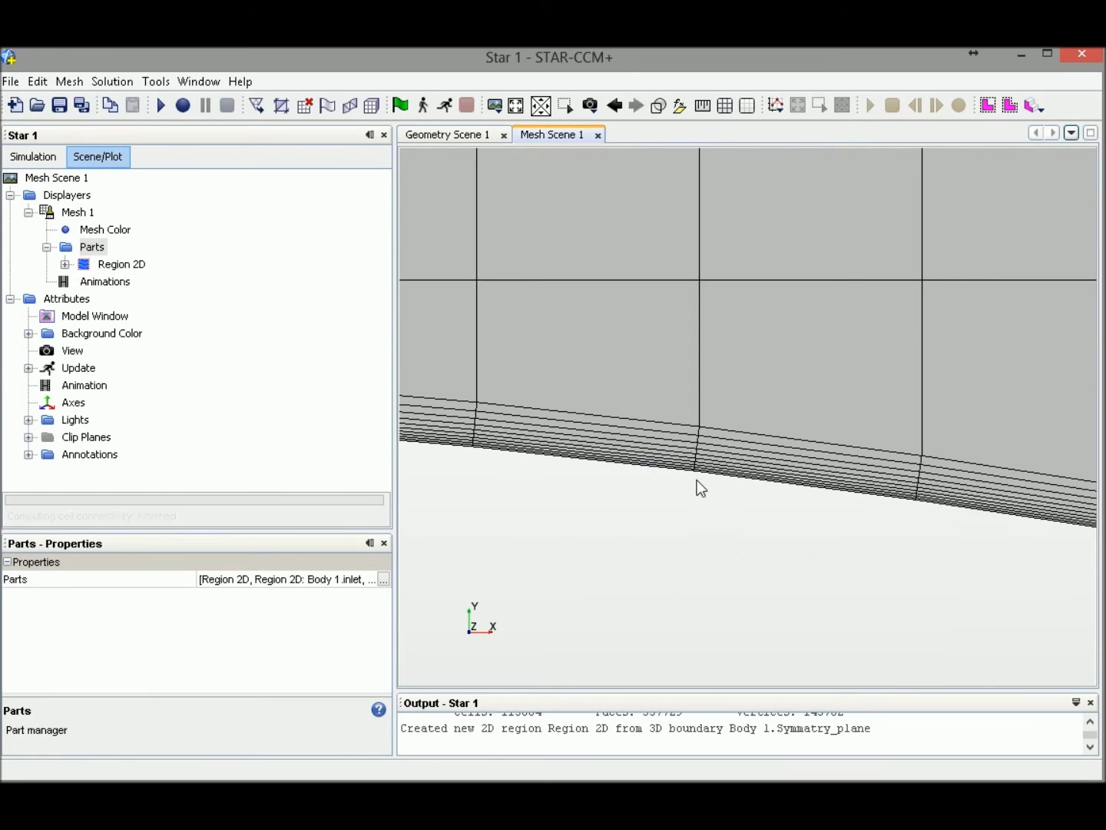
{"action": "scroll", "coordinate": [709, 489], "scroll_direction": "down", "scroll_amount": 8}
{"action": "scroll", "coordinate": [711, 491], "scroll_direction": "down", "scroll_amount": 6}
{"action": "mouse_move", "coordinate": [786, 491]}
{"action": "right_mouse_down"}
{"action": "mouse_move", "coordinate": [780, 463]}
{"action": "mouse_move", "coordinate": [618, 417]}
{"action": "mouse_move", "coordinate": [619, 447]}
{"action": "right_mouse_up"}
{"action": "scroll", "coordinate": [752, 454], "scroll_direction": "down", "scroll_amount": 2}
{"action": "scroll", "coordinate": [753, 454], "scroll_direction": "down", "scroll_amount": 4}
{"action": "right_click_drag", "start_coordinate": [770, 455], "coordinate": [700, 485]}
{"action": "scroll", "coordinate": [818, 496], "scroll_direction": "down", "scroll_amount": 5}
{"action": "mouse_move", "coordinate": [872, 498]}
{"action": "right_mouse_down"}
{"action": "mouse_move", "coordinate": [746, 476]}
{"action": "mouse_move", "coordinate": [810, 467]}
{"action": "mouse_move", "coordinate": [798, 476]}
{"action": "right_mouse_up"}
{"action": "scroll", "coordinate": [805, 484], "scroll_direction": "up", "scroll_amount": 1}
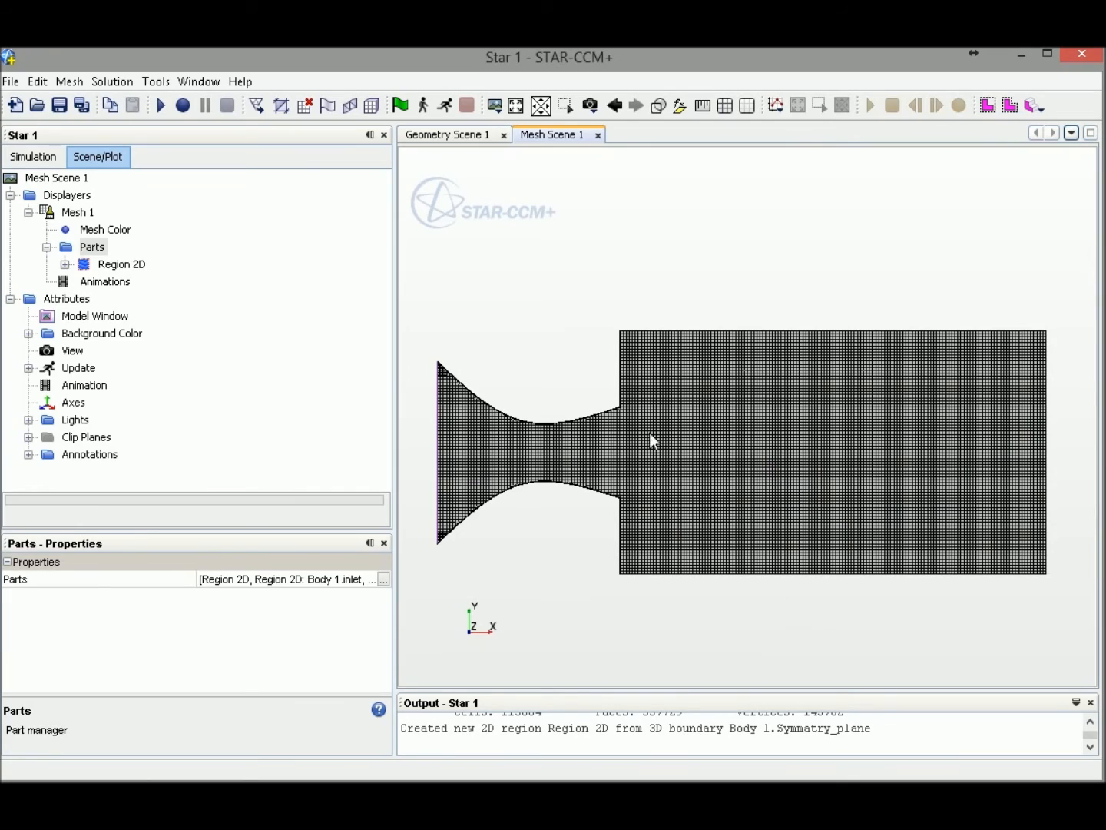
Step: Run compact mesh diagnostics on the volume mesh for Region 2D only, excluding the 3D Region
{"action": "left_click", "coordinate": [69, 81]}
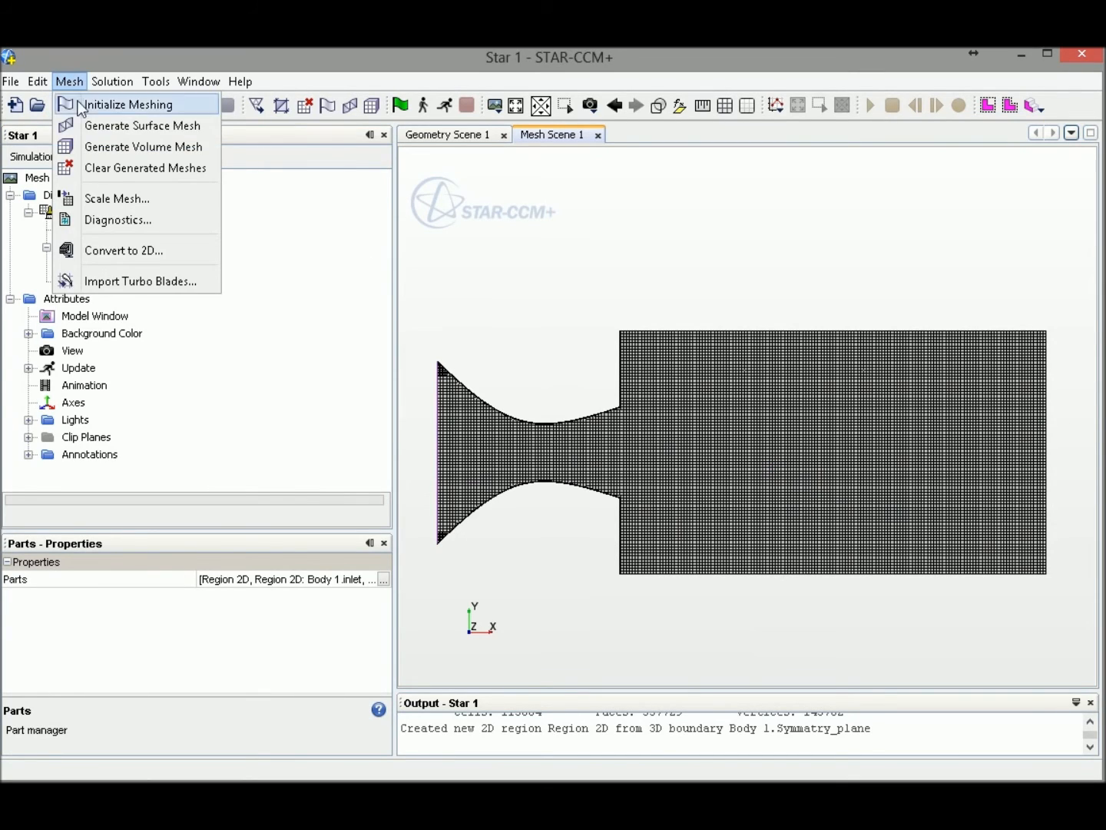
{"action": "left_click", "coordinate": [126, 221]}
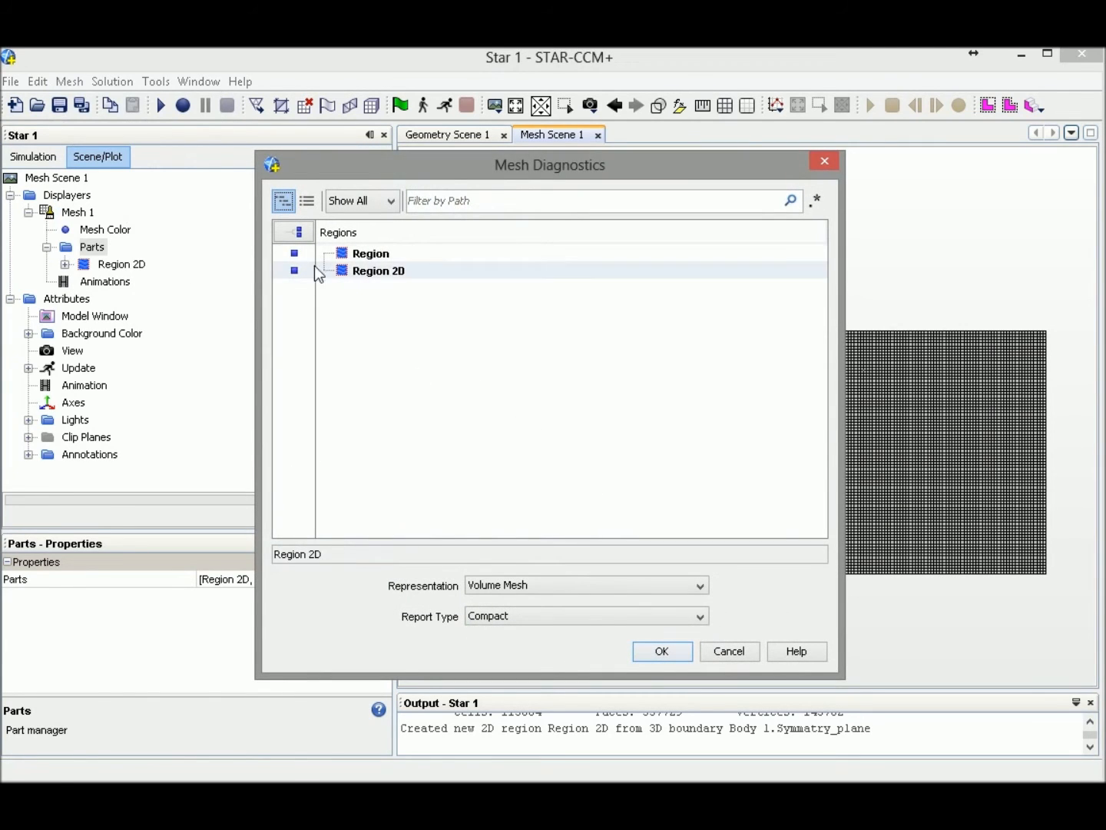
{"action": "left_click", "coordinate": [294, 254]}
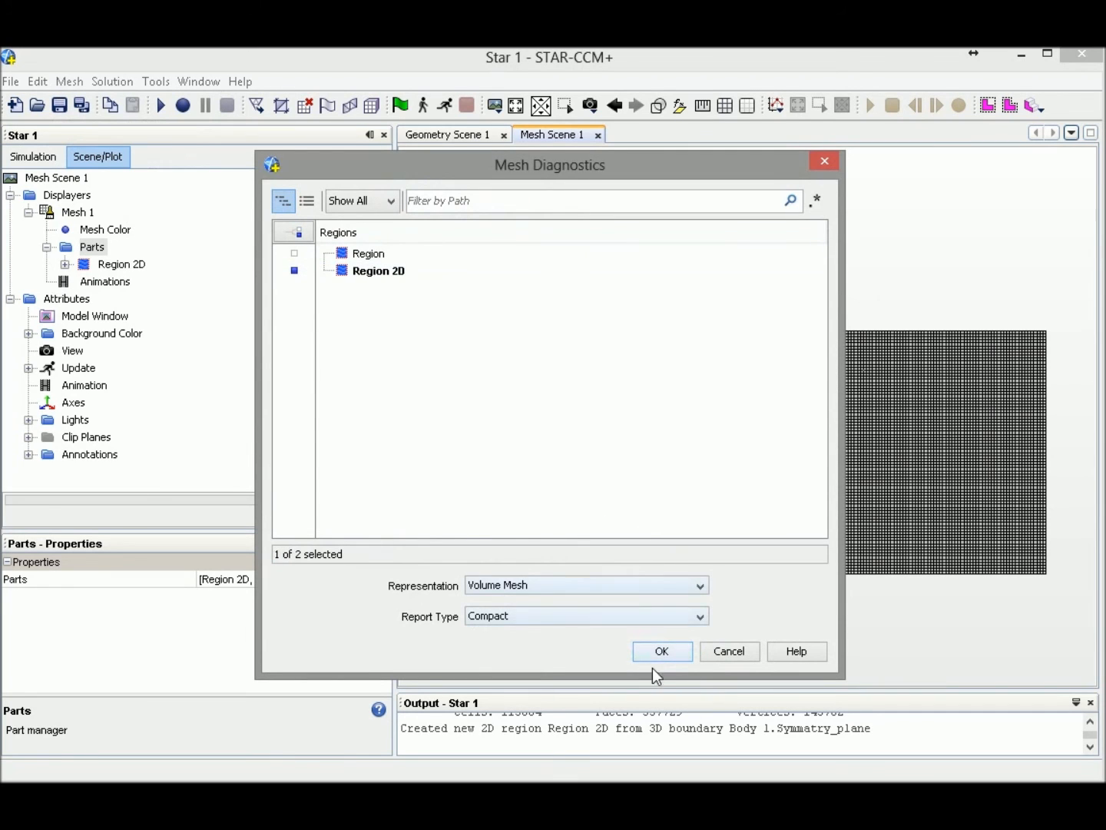
{"action": "left_click", "coordinate": [665, 652]}
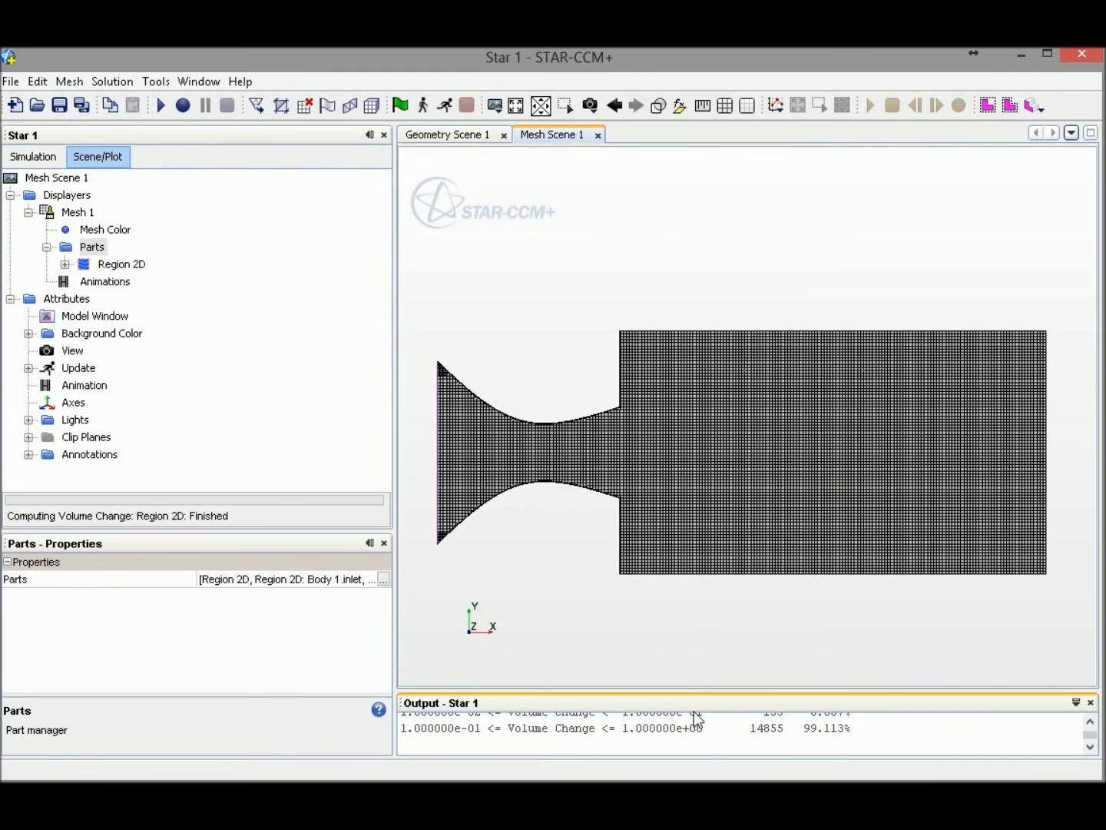
Step: Enlarge the output area, check the cell count and mesh validity in the diagnostics report, and return to the simulation tree
{"action": "left_click_drag", "start_coordinate": [698, 688], "coordinate": [695, 612]}
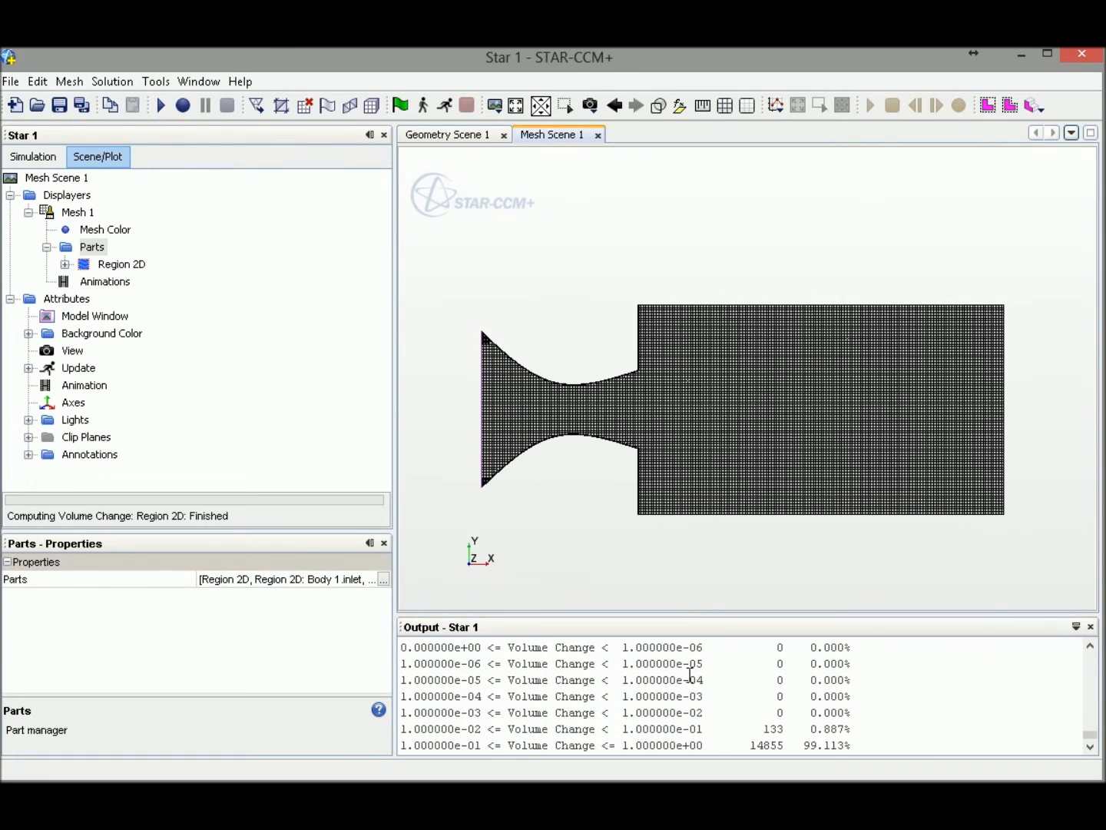
{"action": "scroll", "coordinate": [591, 684], "scroll_direction": "up", "scroll_amount": 3}
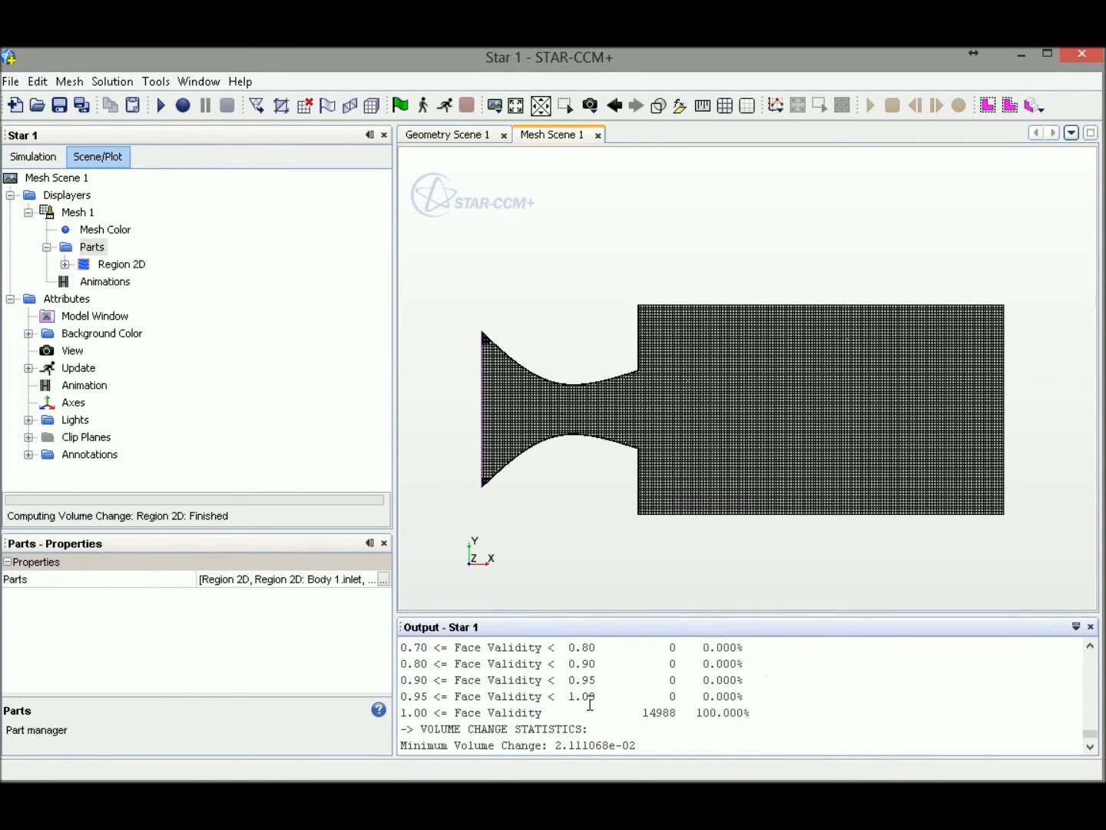
{"action": "scroll", "coordinate": [590, 703], "scroll_direction": "up", "scroll_amount": 6}
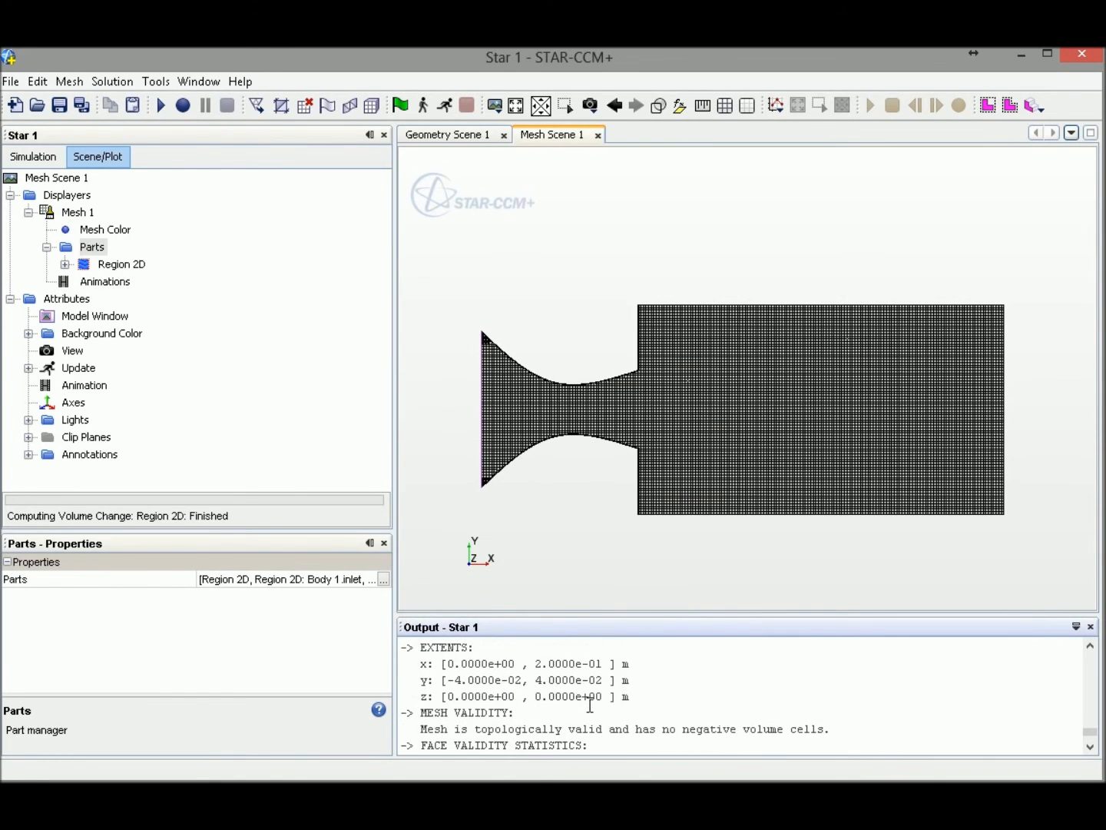
{"action": "left_click_drag", "start_coordinate": [515, 646], "coordinate": [484, 647]}
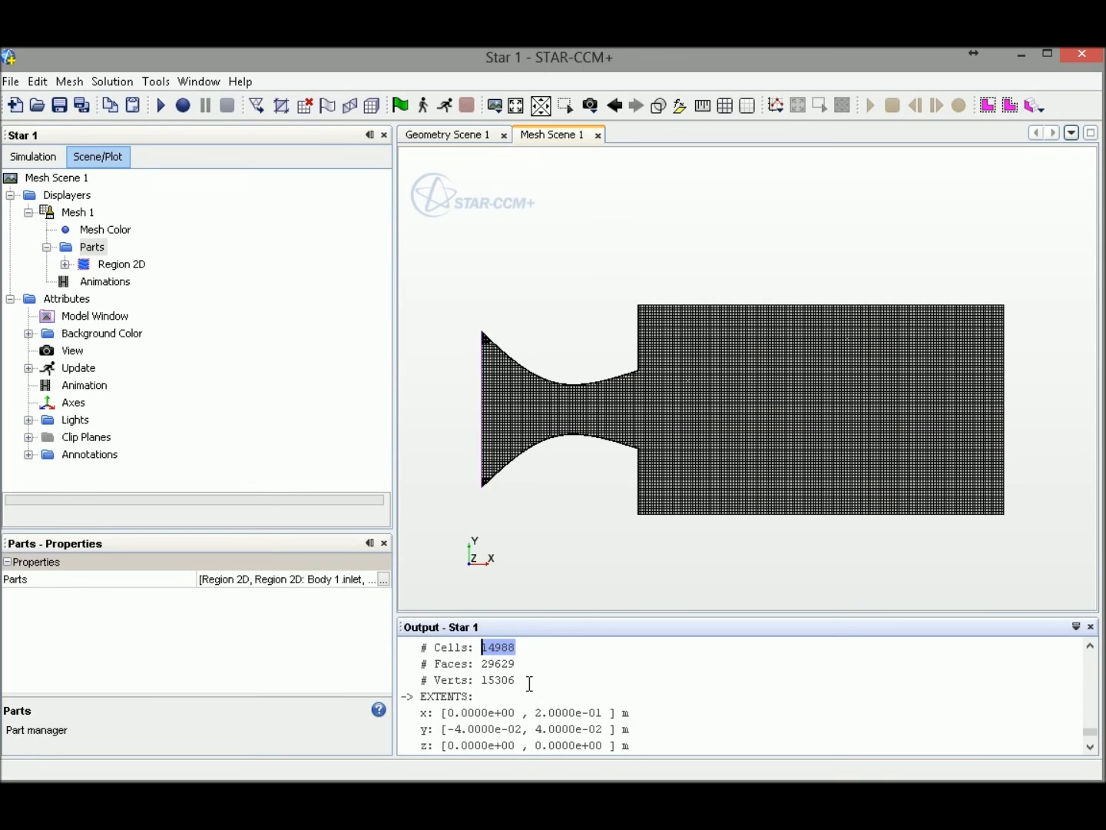
{"action": "left_click", "coordinate": [495, 648]}
{"action": "left_click", "coordinate": [38, 157]}
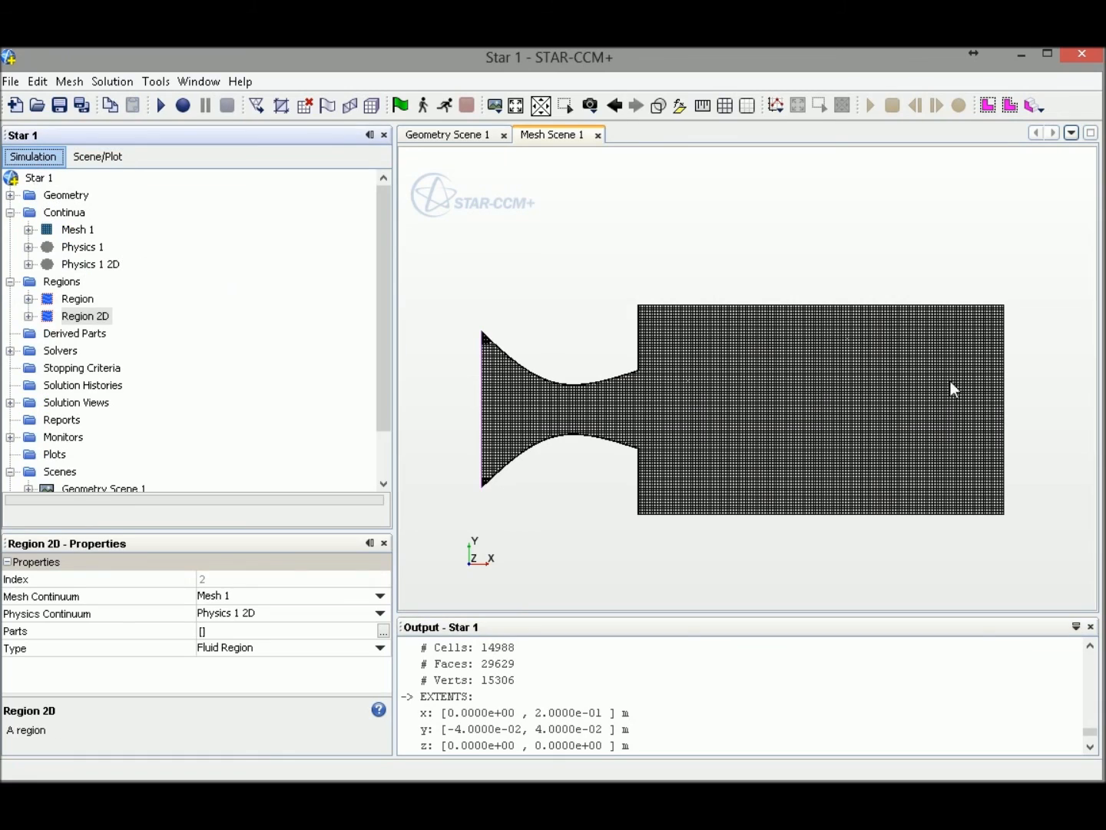